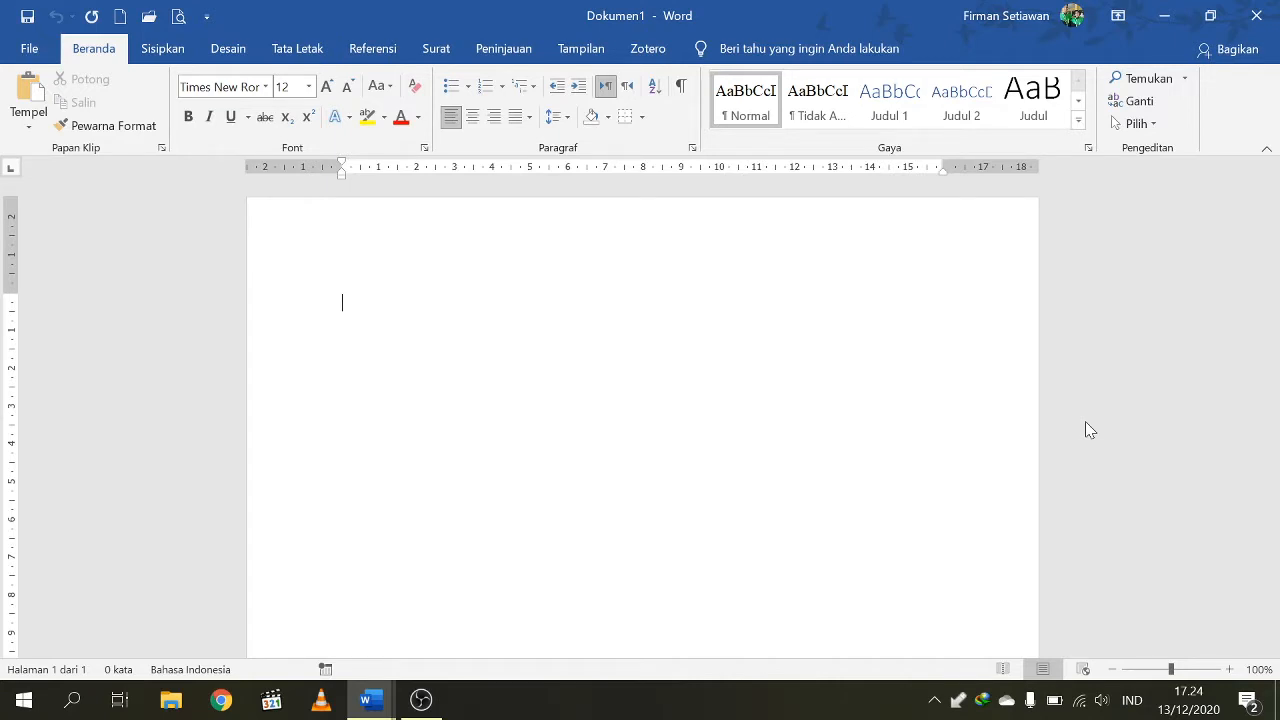
# - Write "Bismilla>h al-Rah}ma>n al-Rah}i>m" as the first line of the blank document
pyautogui.write('B')
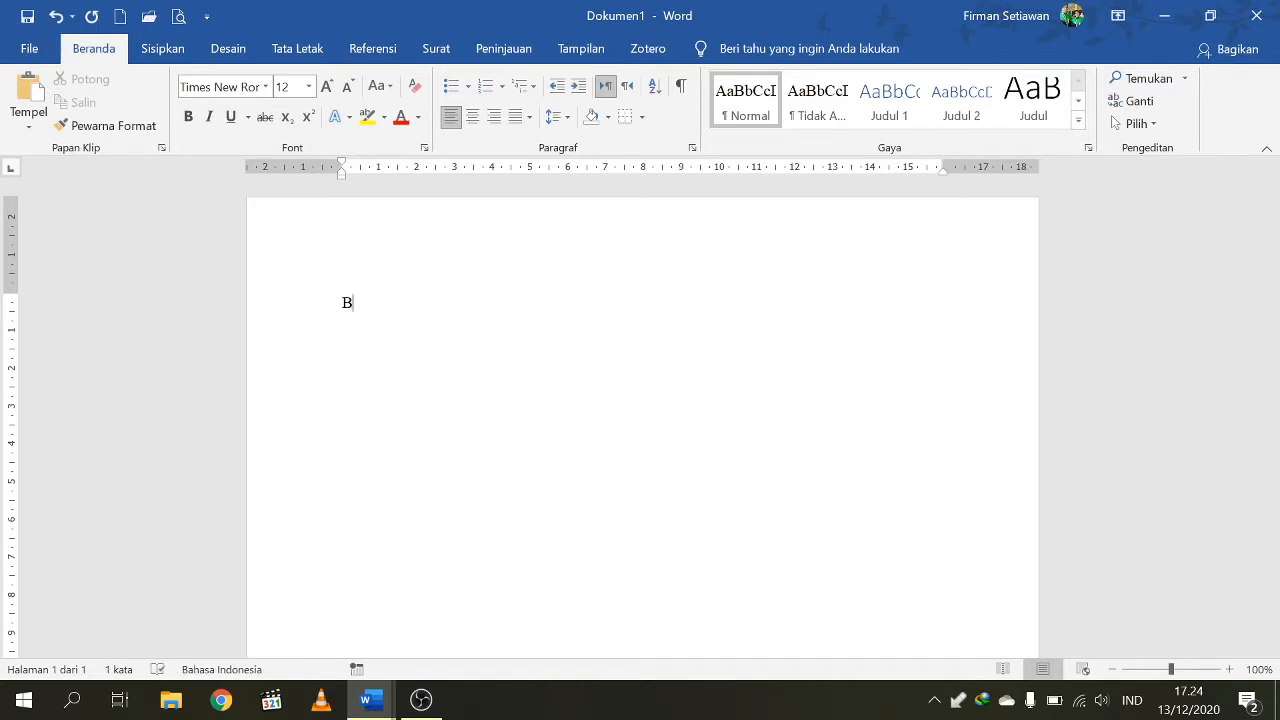
pyautogui.write('ismilla>h')
pyautogui.write('al-Rah}ma>')
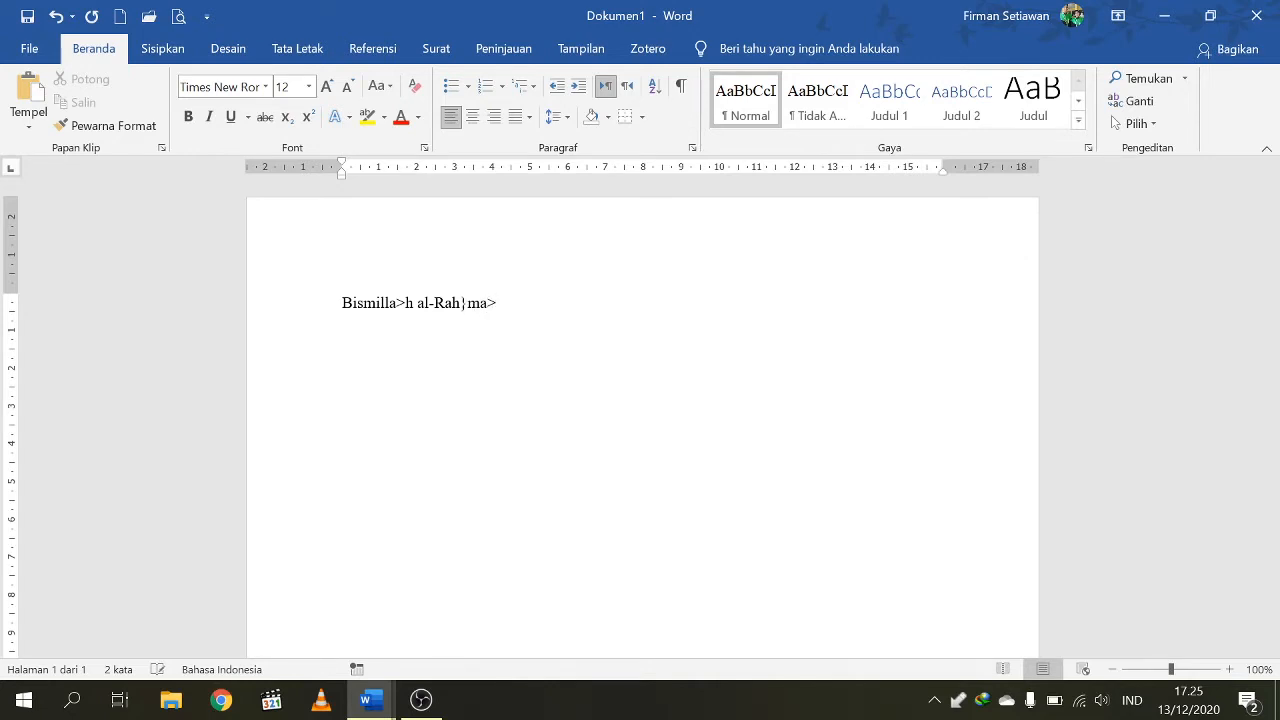
pyautogui.write('n al-Rah}i>m')
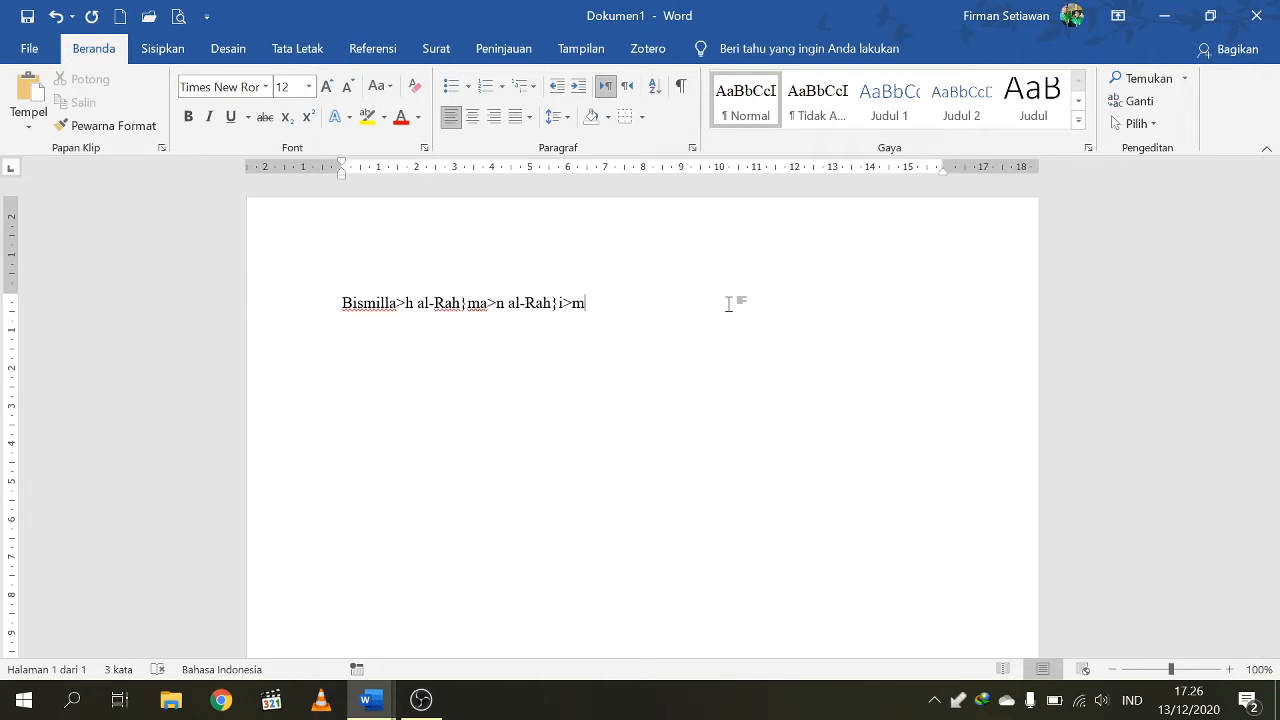
# - Add a second line reading "Al-H}amd lilla>h rabb al-‘a>lami>n" below the first
pyautogui.press('Return')
pyautogui.write('Al-H}amd lilla')
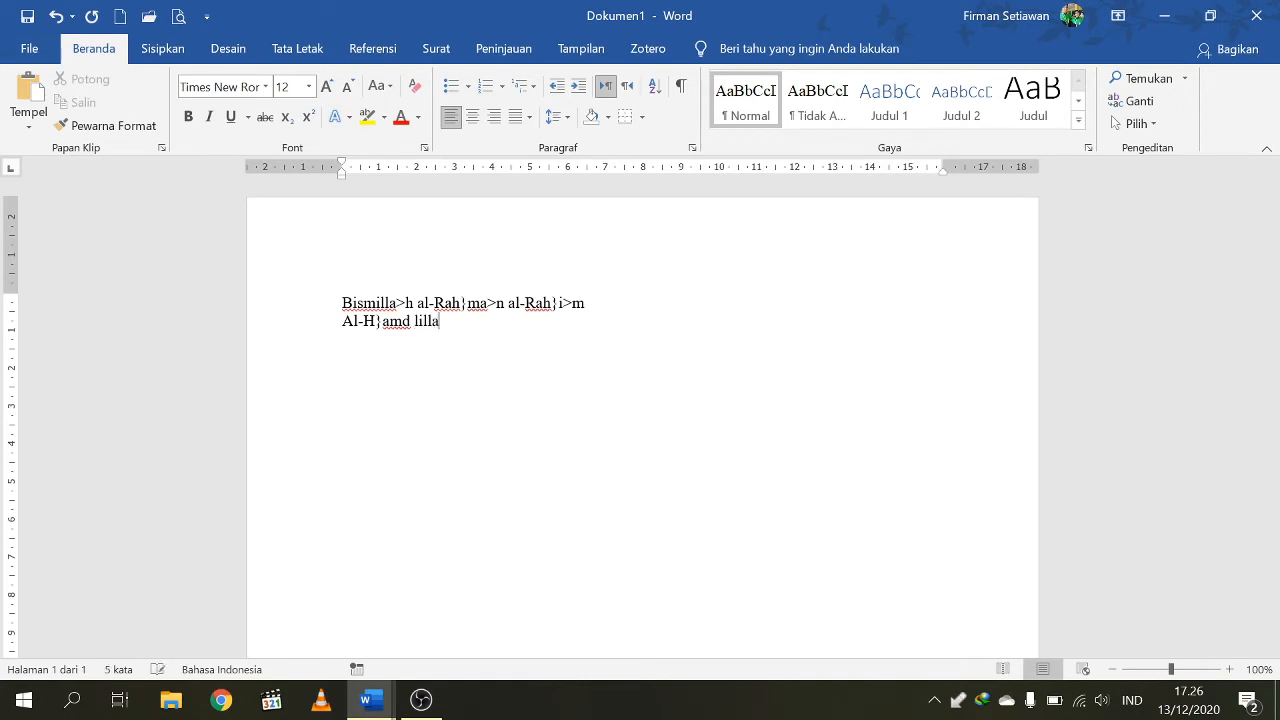
pyautogui.write('>h')
pyautogui.write(' rabb ')
pyautogui.write('al-')
pyautogui.write("'")
pyautogui.write('a>lam')
pyautogui.write('i>n')
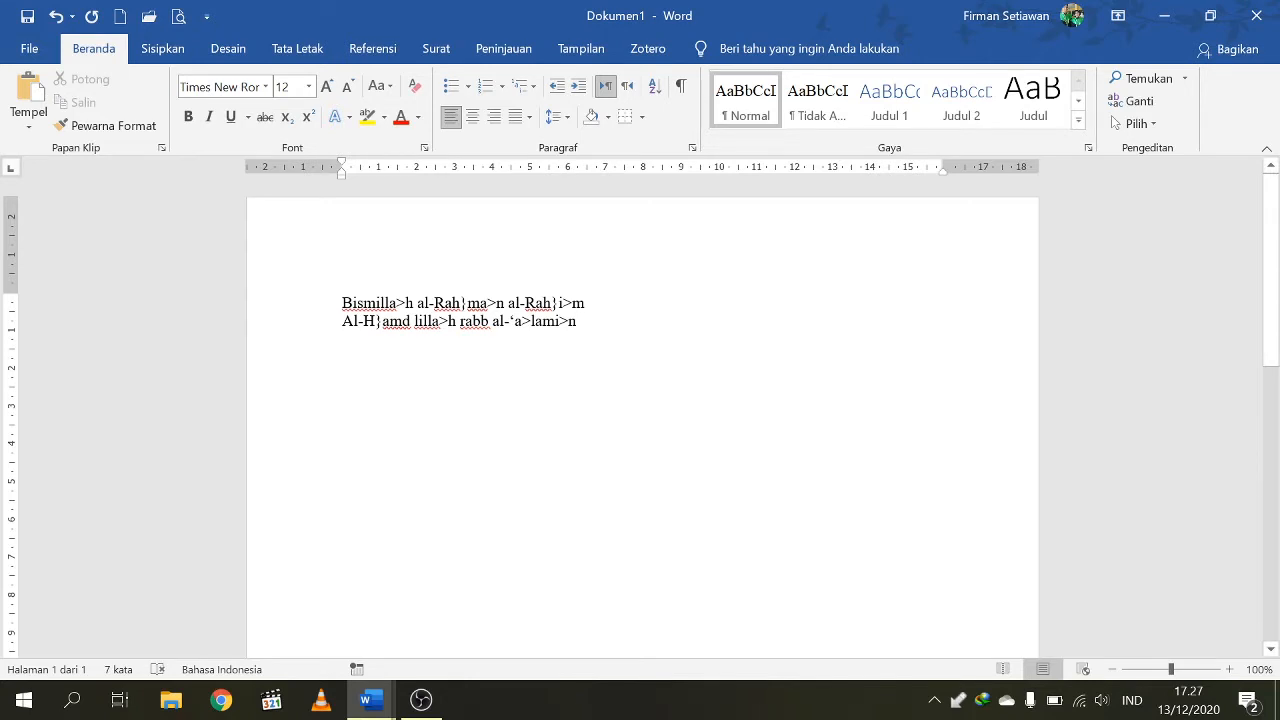
pyautogui.moveTo(397, 302); pyautogui.dragTo(405, 302)
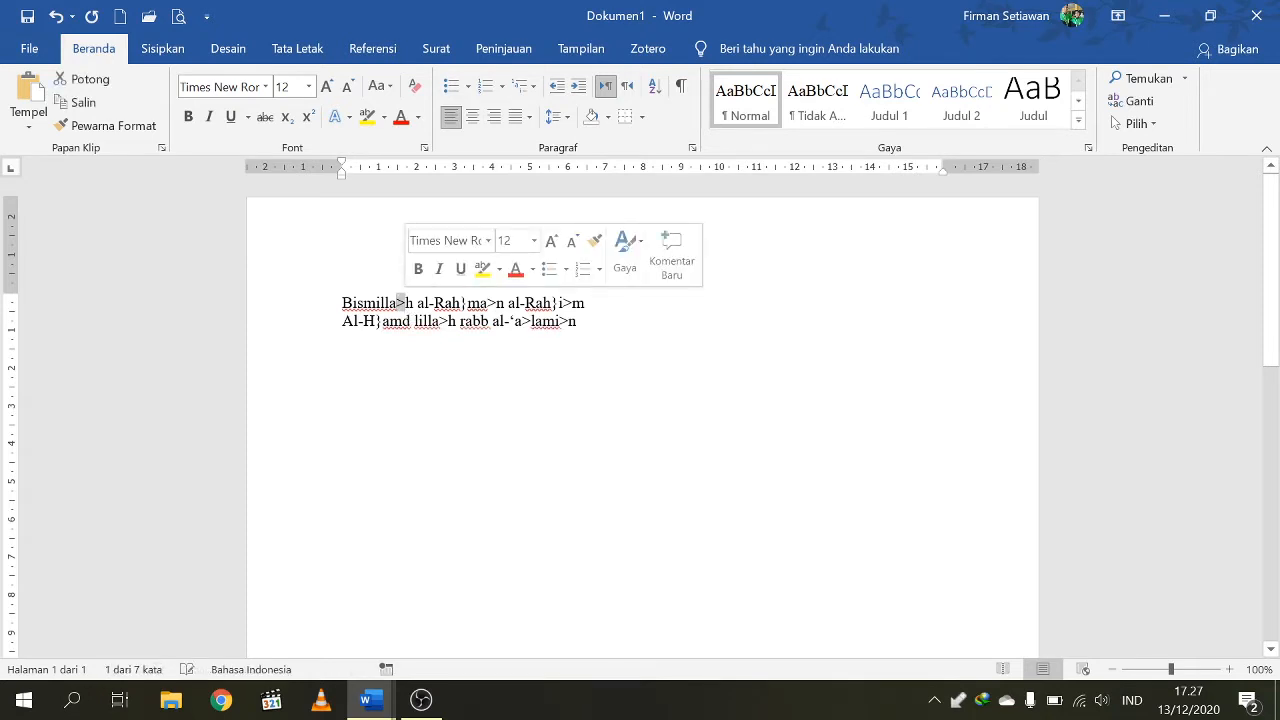
pyautogui.moveTo(460, 302); pyautogui.dragTo(467, 302)
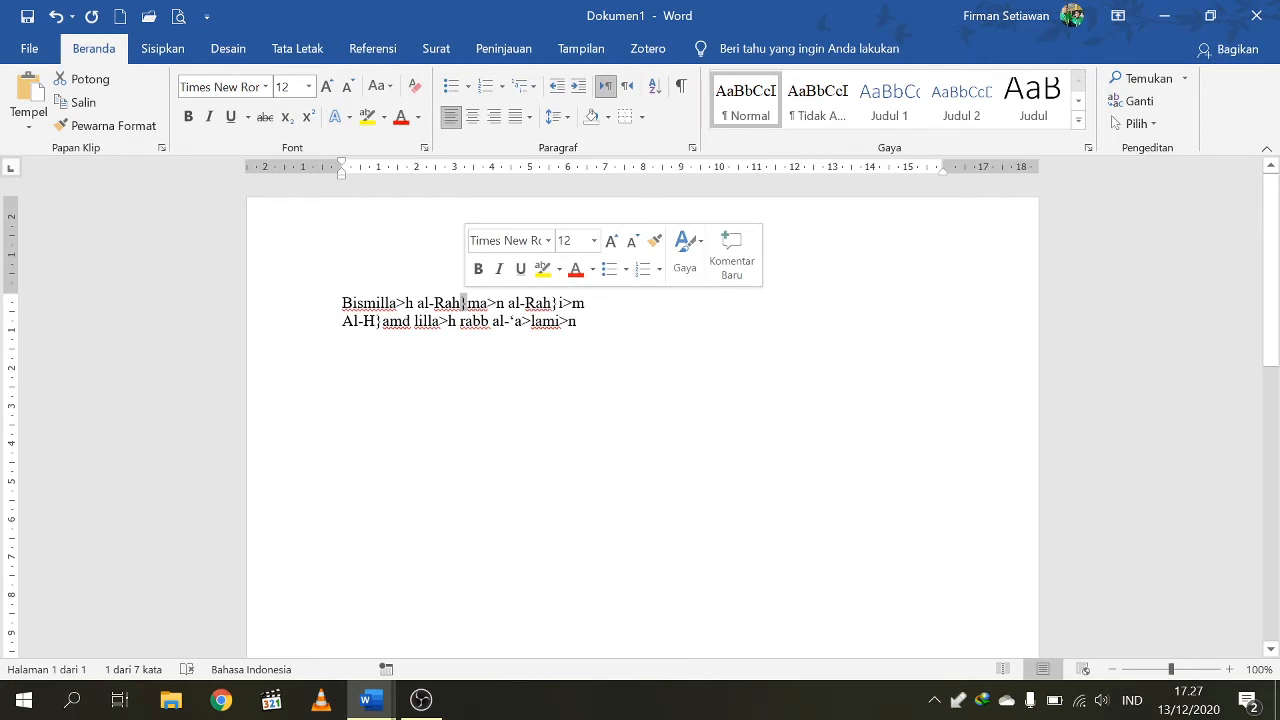
pyautogui.press('End')
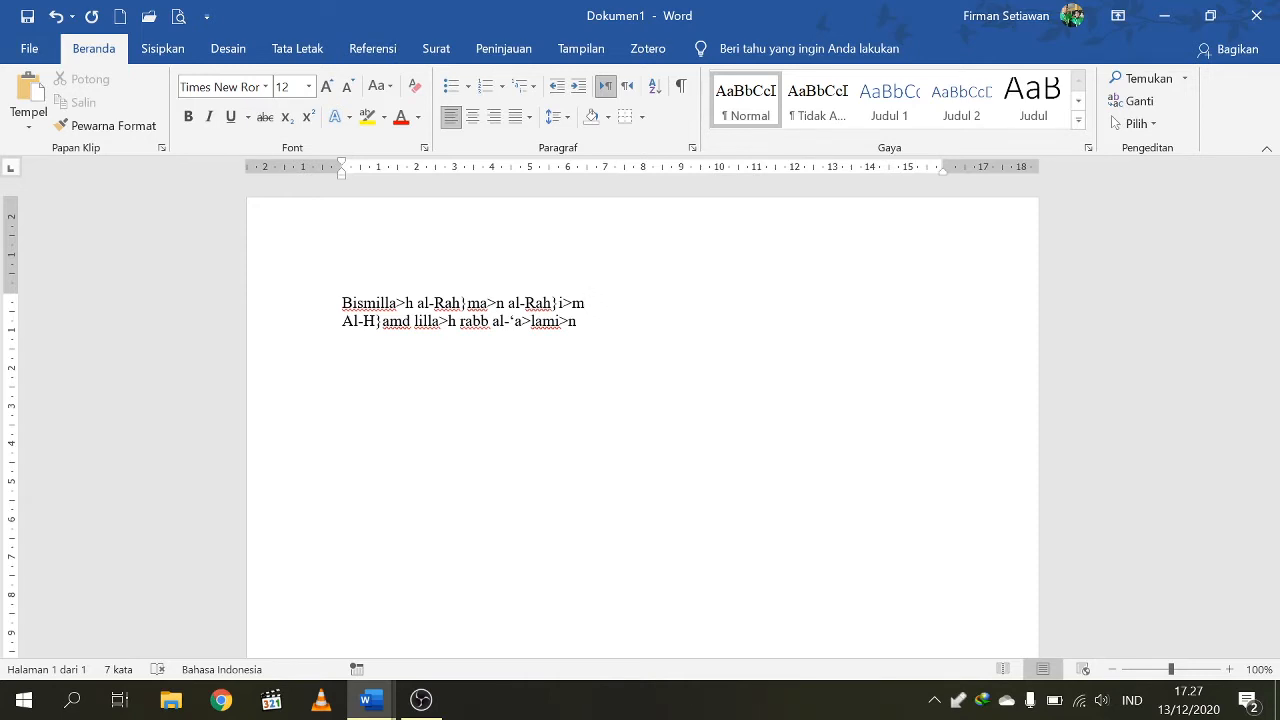
# - Switch to File Explorer and locate the Fonts folder inside the Windows folder on drive C
pyautogui.click(171, 700)
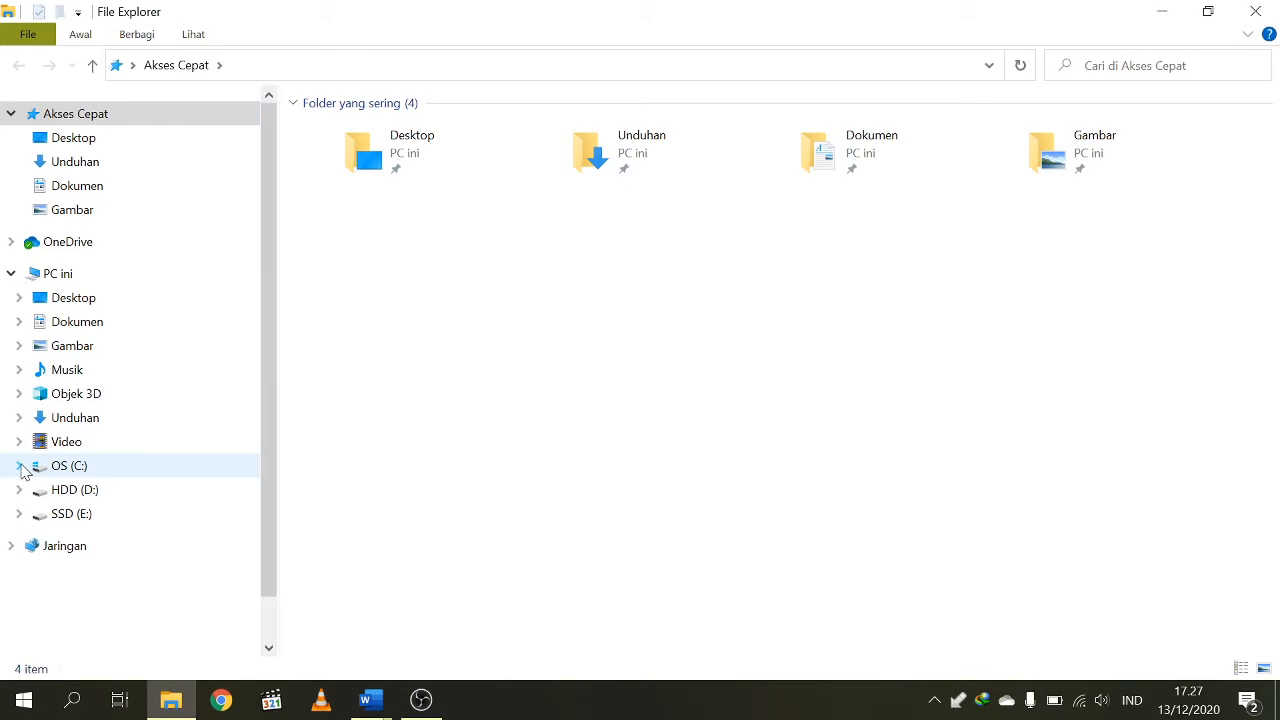
pyautogui.click(19, 466)
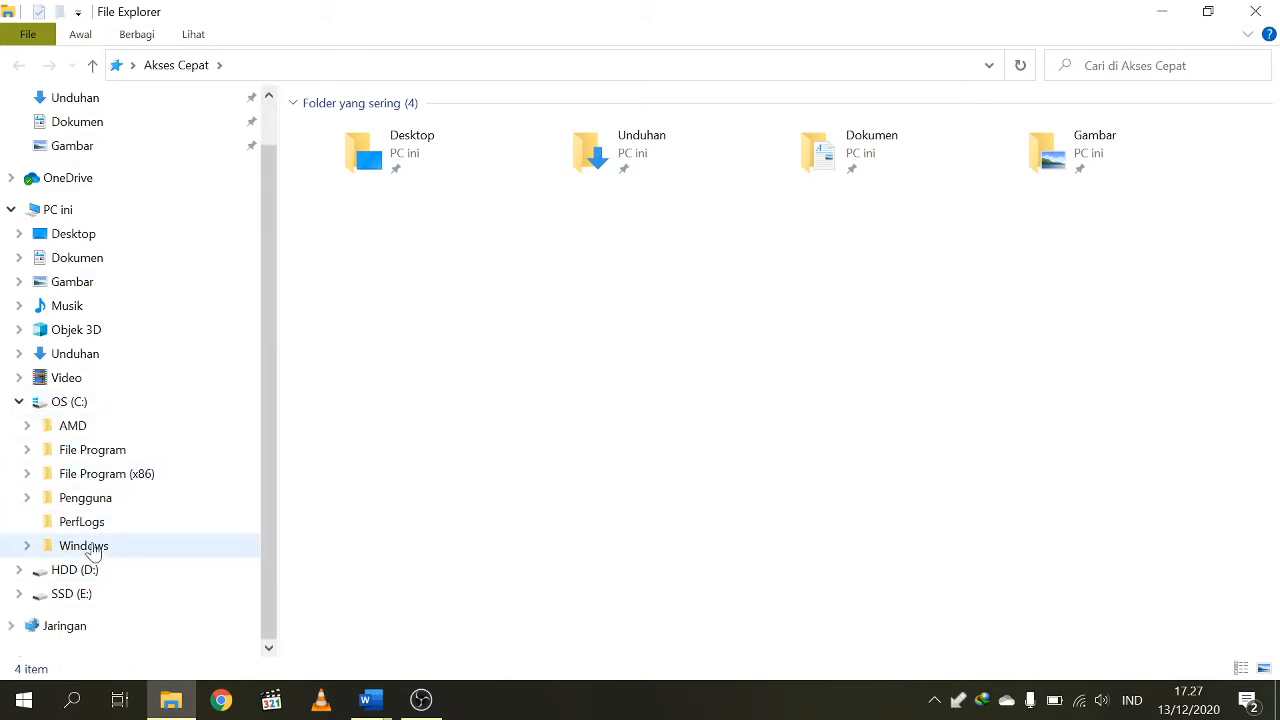
pyautogui.click(88, 548)
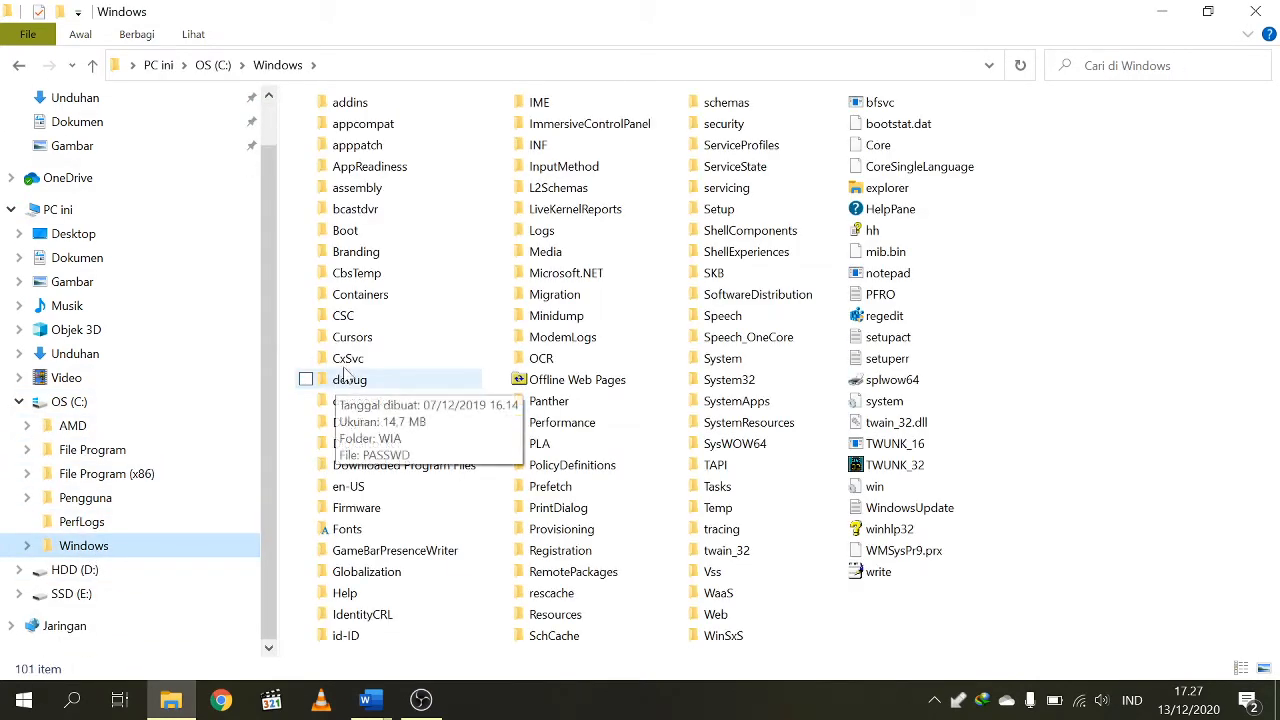
pyautogui.click(347, 532)
pyautogui.rightClick(350, 538)
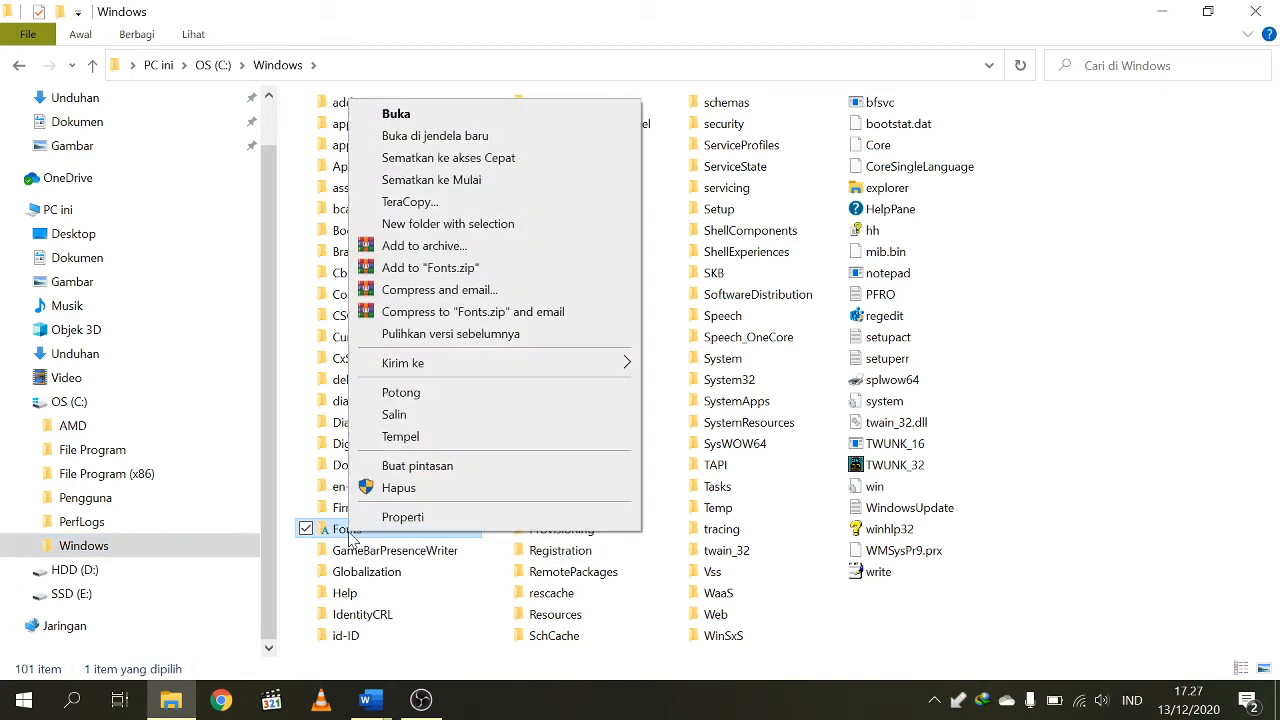
pyautogui.click(324, 531)
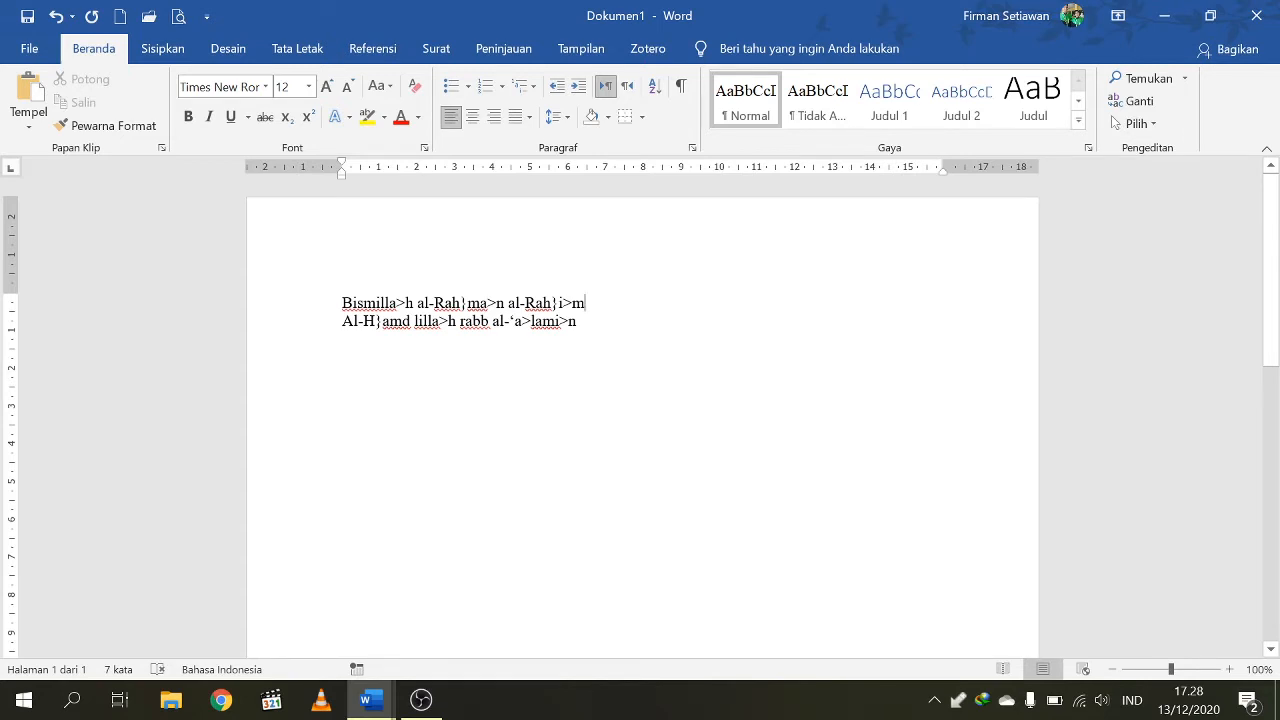
pyautogui.moveTo(579, 322); pyautogui.dragTo(342, 304)
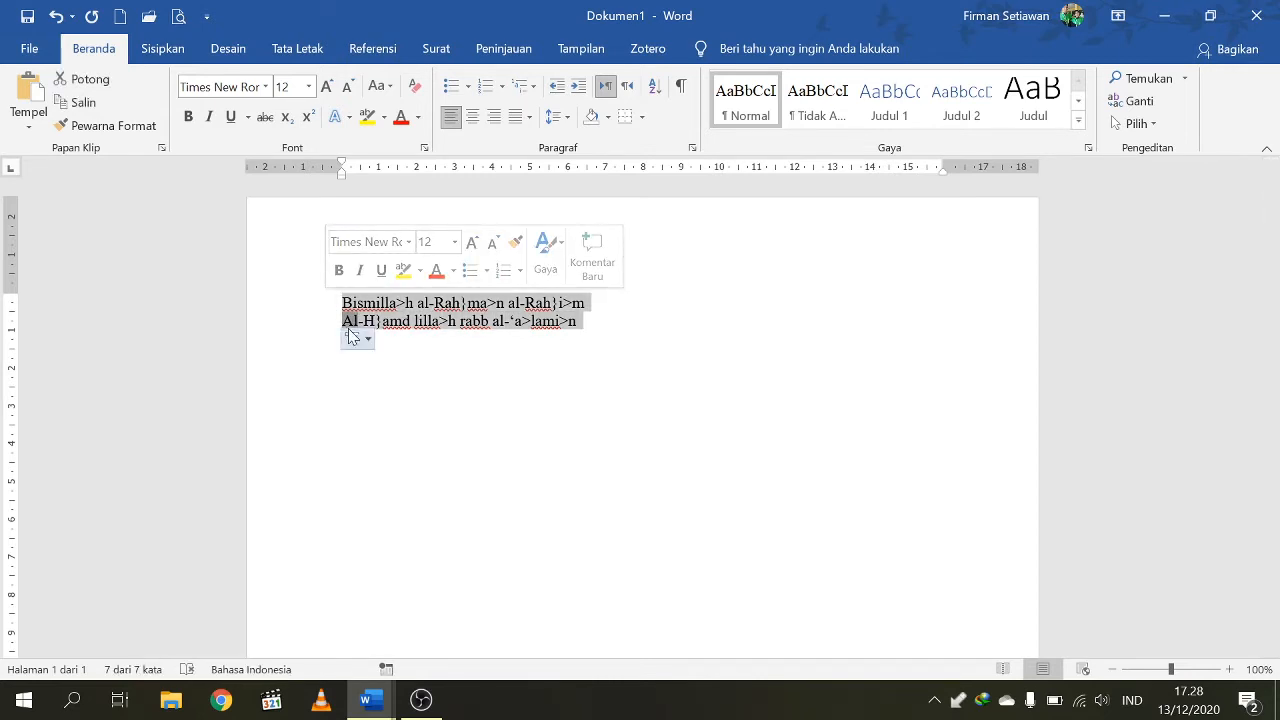
pyautogui.click(498, 321)
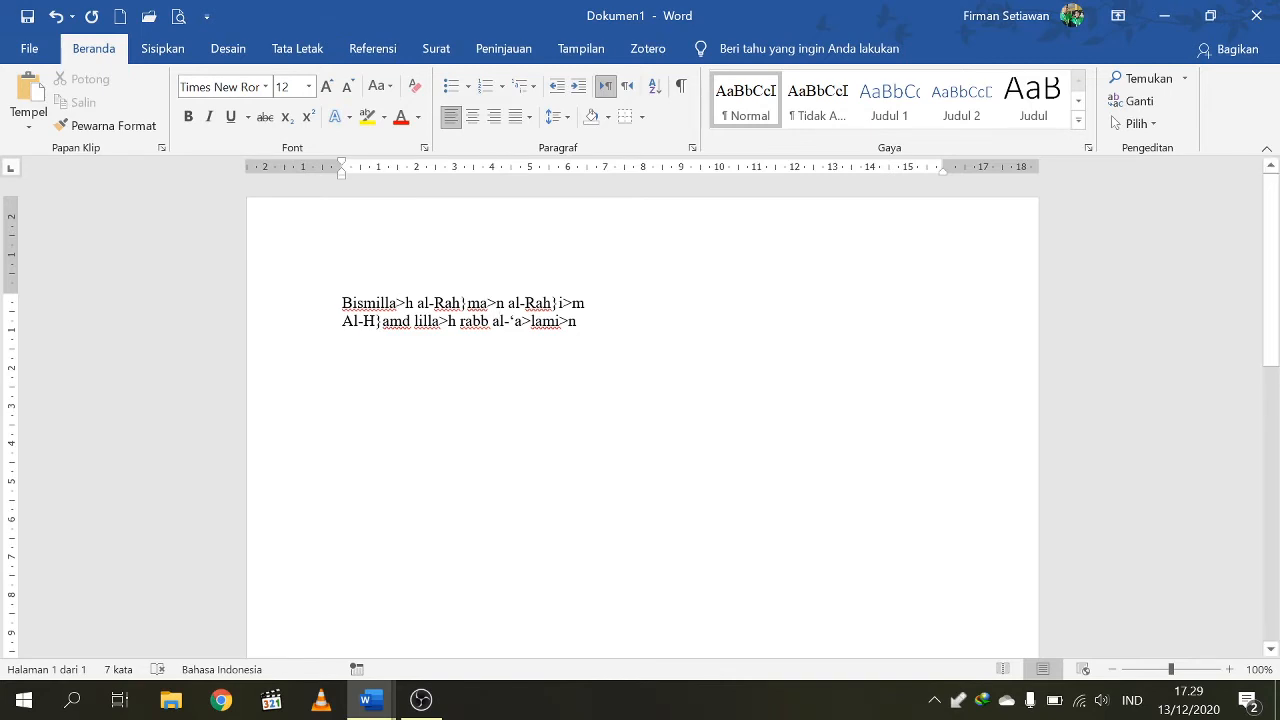
# - Apply the Times New Arabic font to every > and } symbol in both transliterated lines
pyautogui.moveTo(406, 302); pyautogui.dragTo(397, 302)
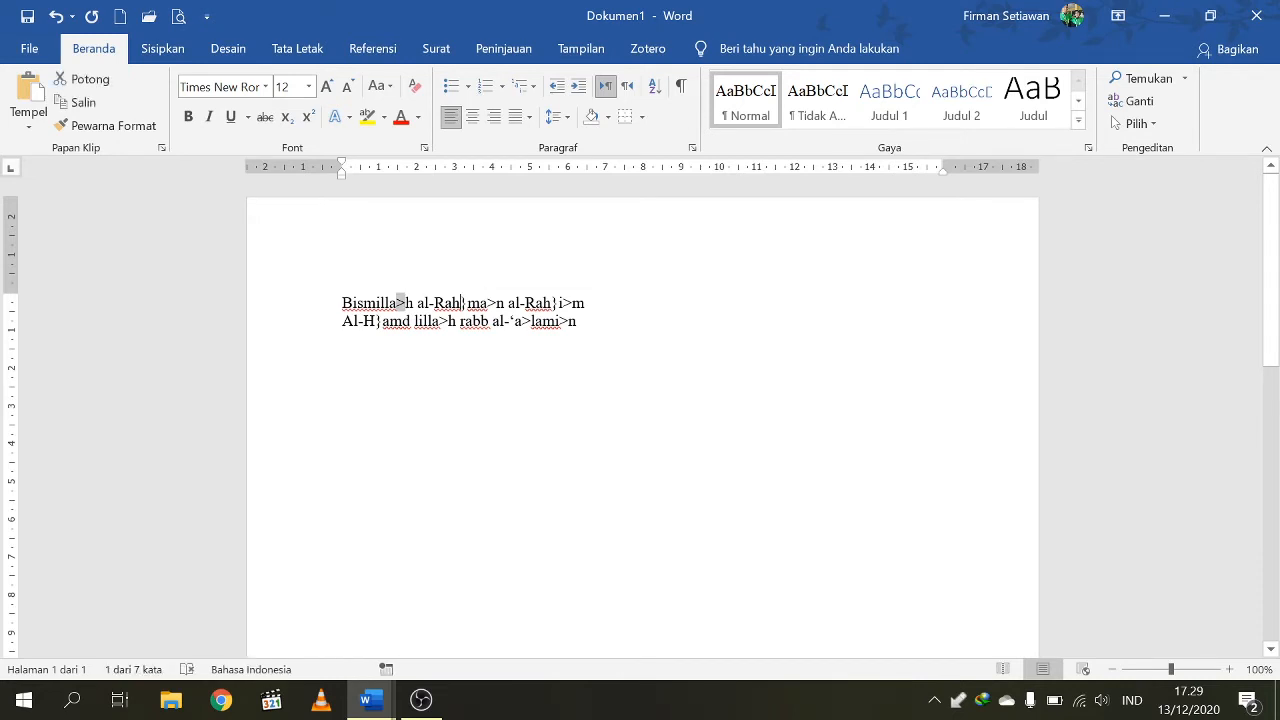
pyautogui.moveTo(467, 302); pyautogui.dragTo(551, 302)
pyautogui.moveTo(569, 321); pyautogui.dragTo(532, 321)
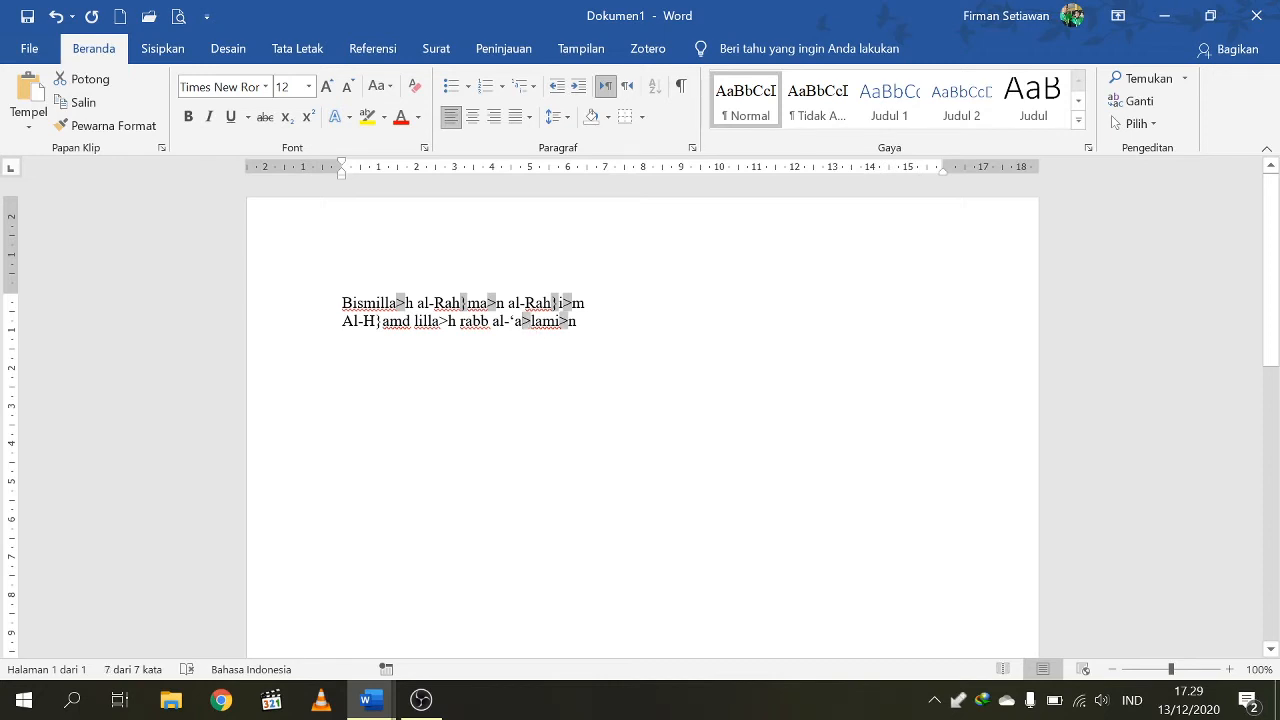
pyautogui.moveTo(439, 321); pyautogui.dragTo(448, 321)
pyautogui.moveTo(375, 321); pyautogui.dragTo(382, 321)
pyautogui.click(266, 87)
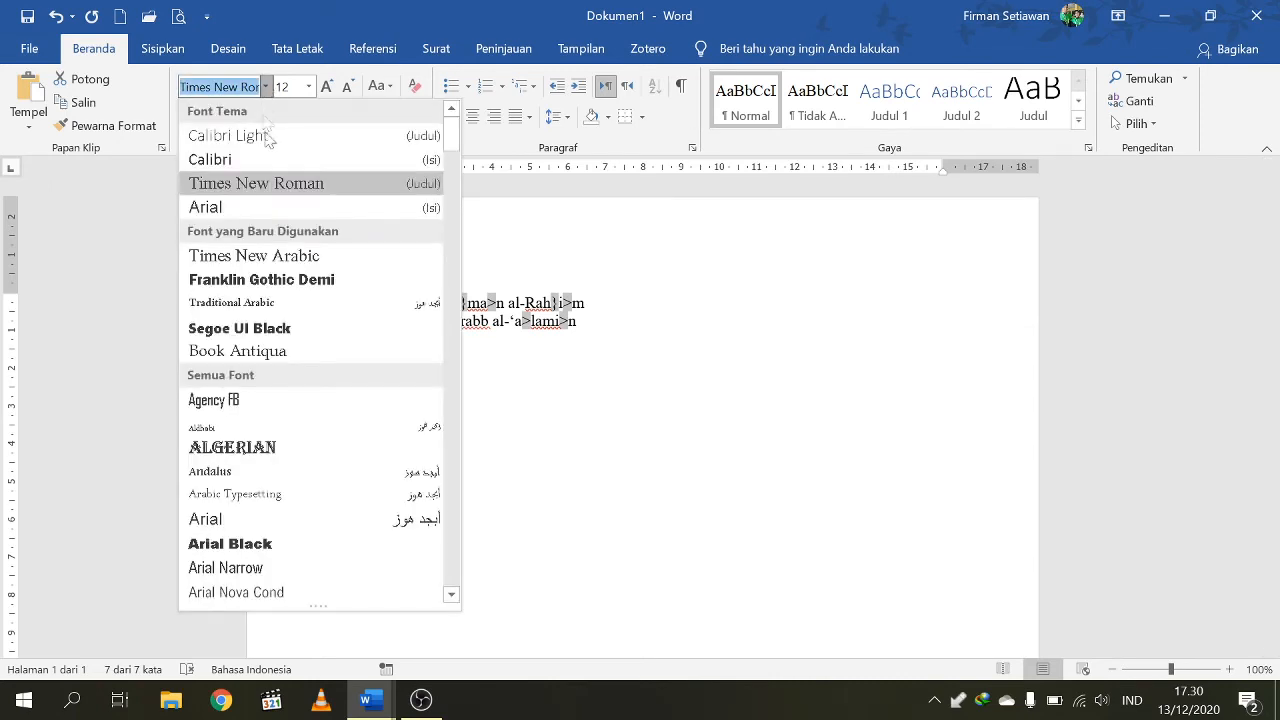
pyautogui.click(244, 258)
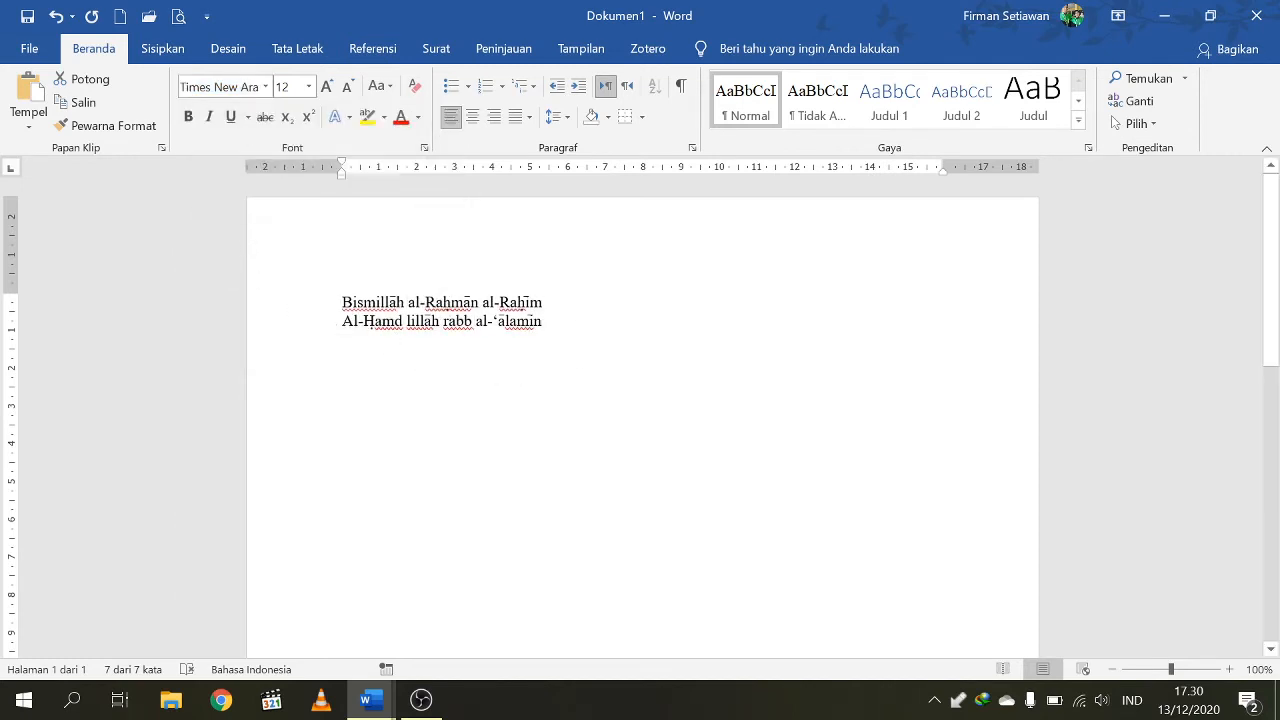
pyautogui.click(935, 313)
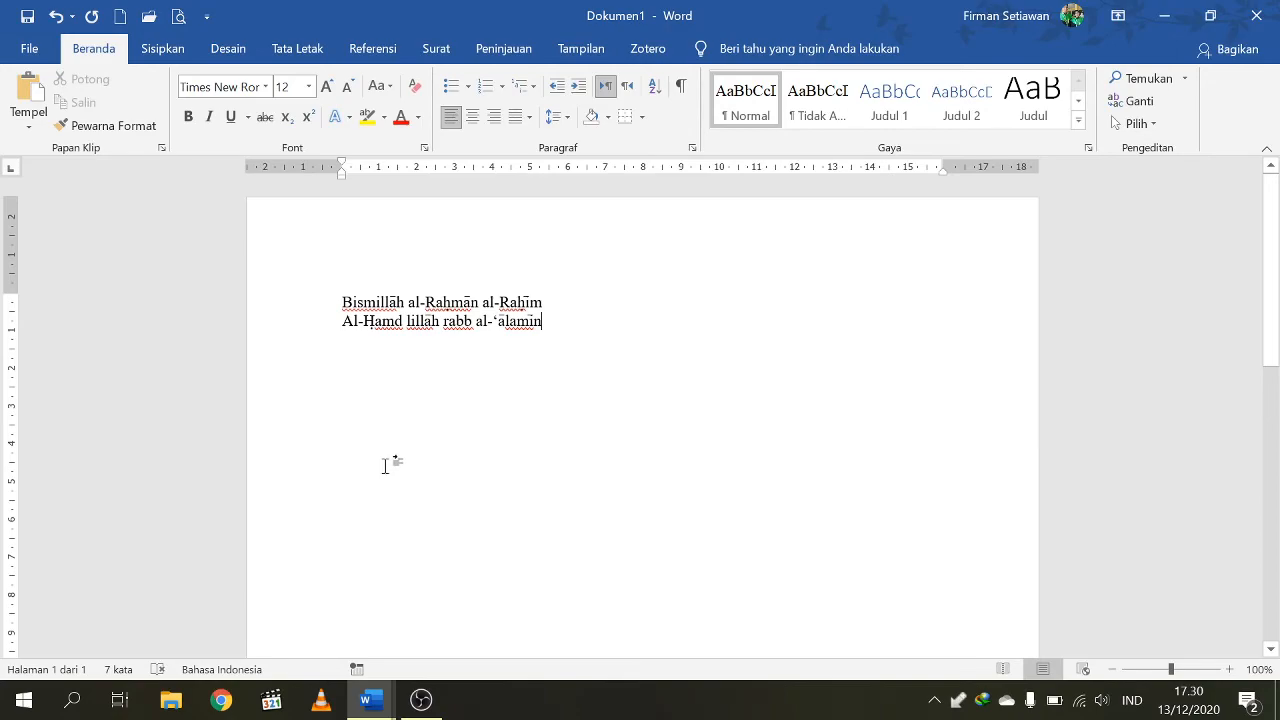
# - Switch to the open BAB III document
pyautogui.moveTo(365, 700)
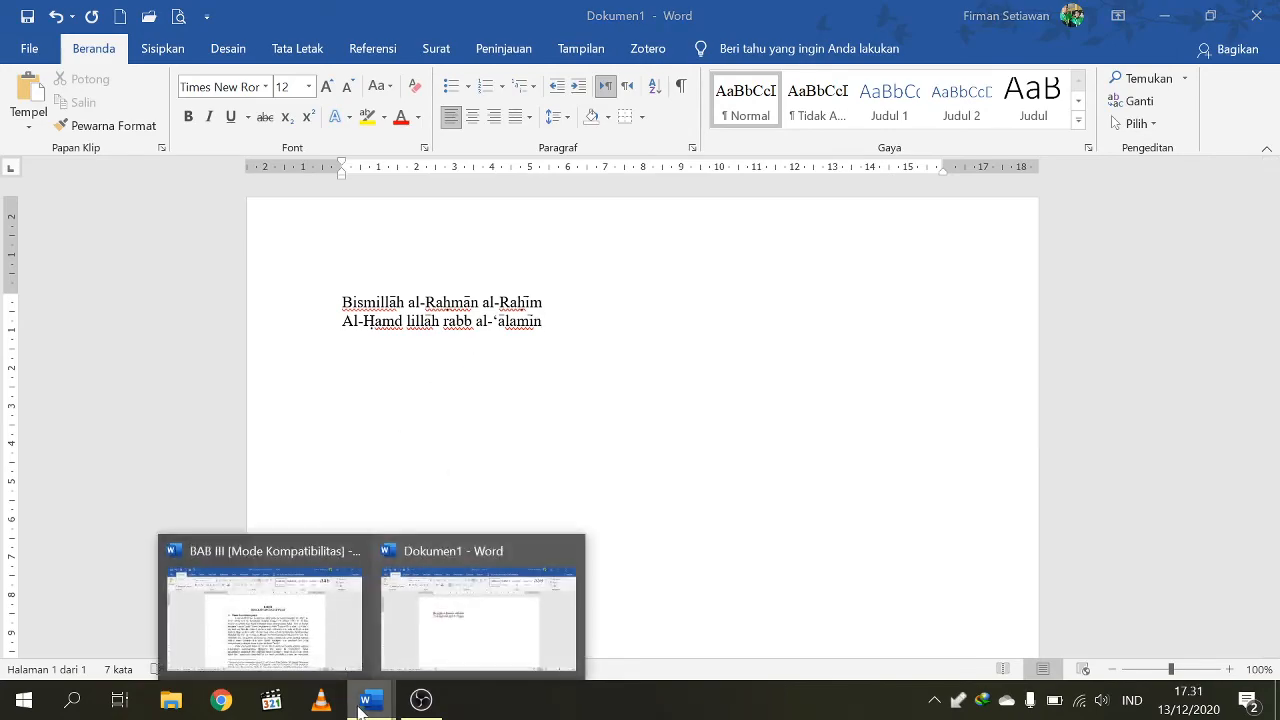
pyautogui.click(273, 652)
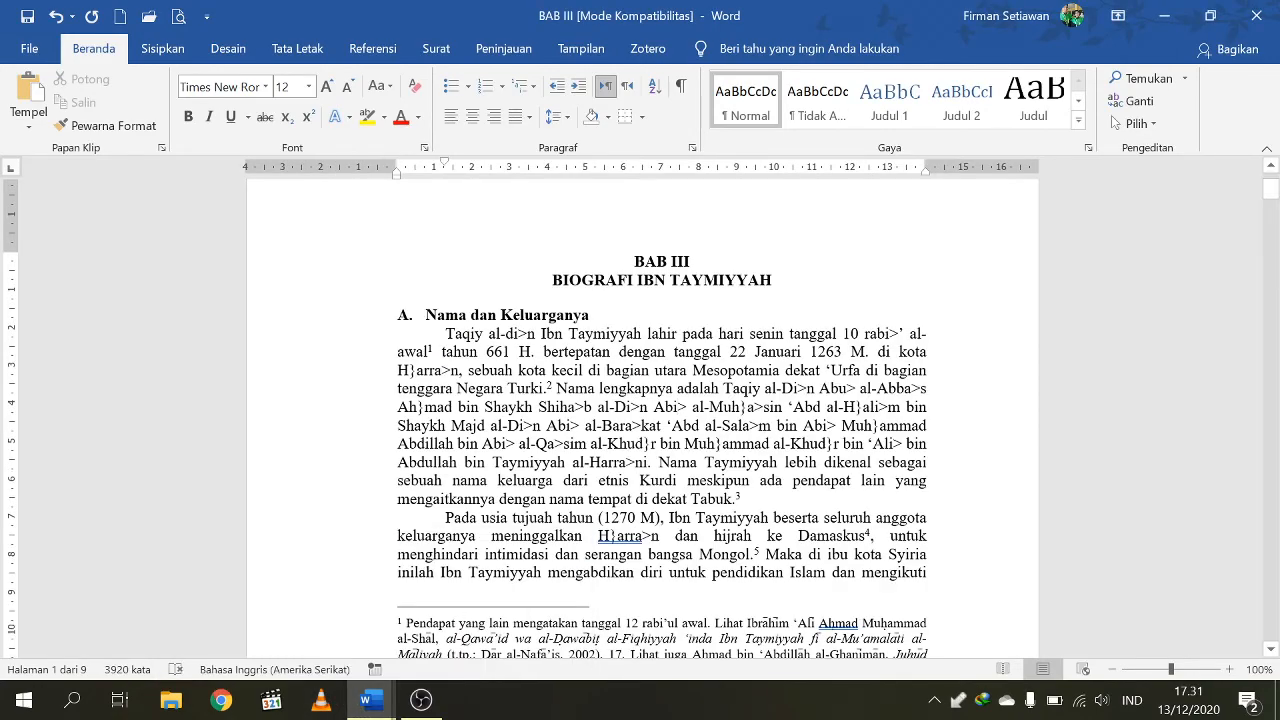
pyautogui.scroll(-4, 680, 407)
pyautogui.click(548, 431)
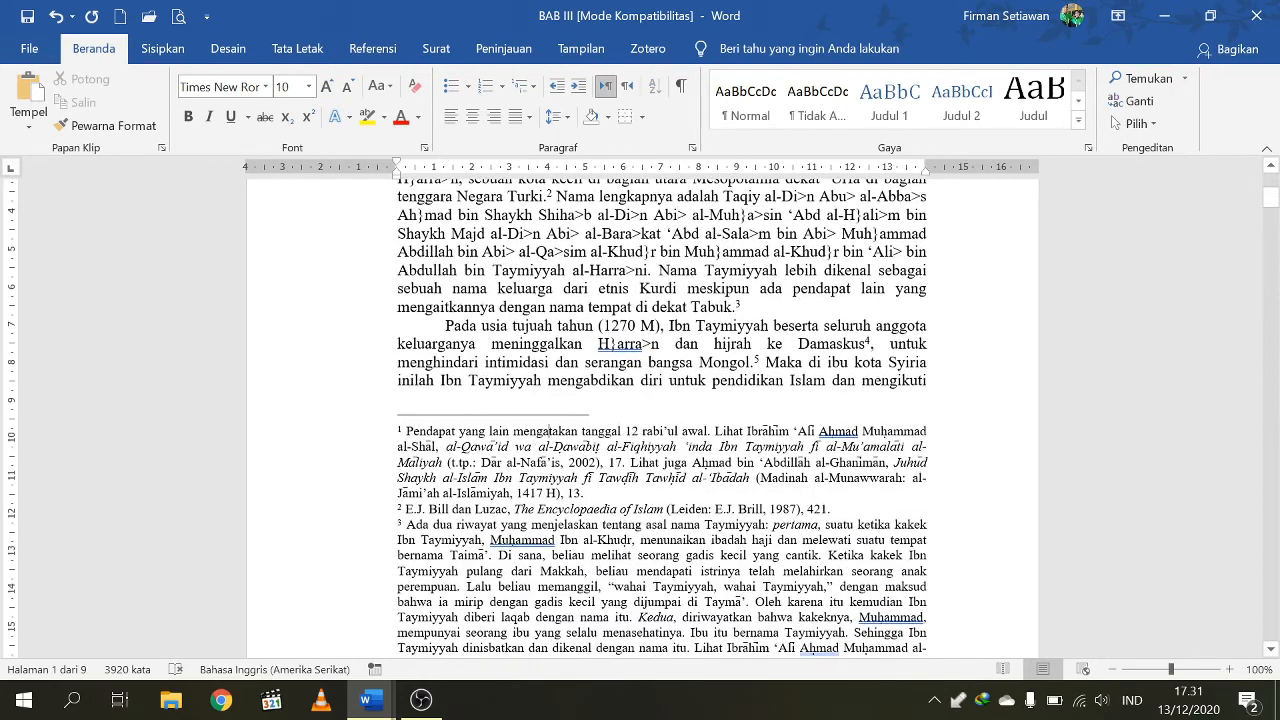
pyautogui.click(635, 307)
pyautogui.click(790, 462)
pyautogui.hotkey('ctrl', 'a')
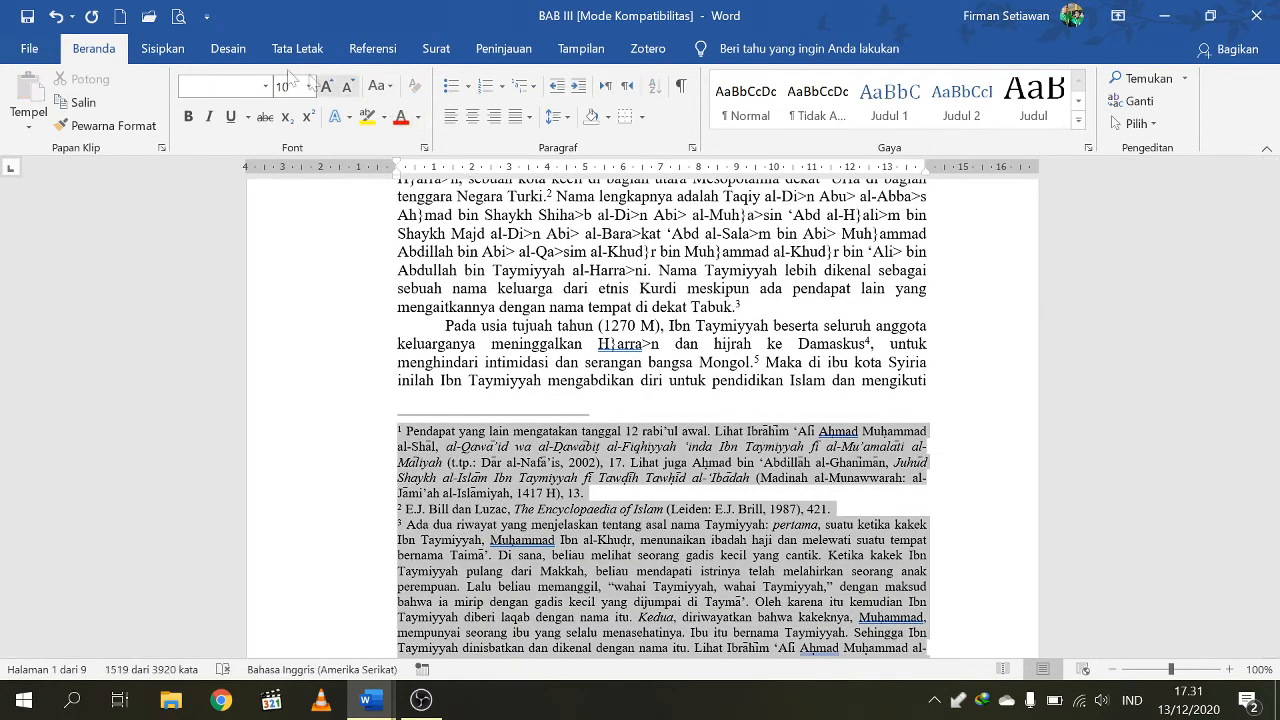
pyautogui.click(265, 86)
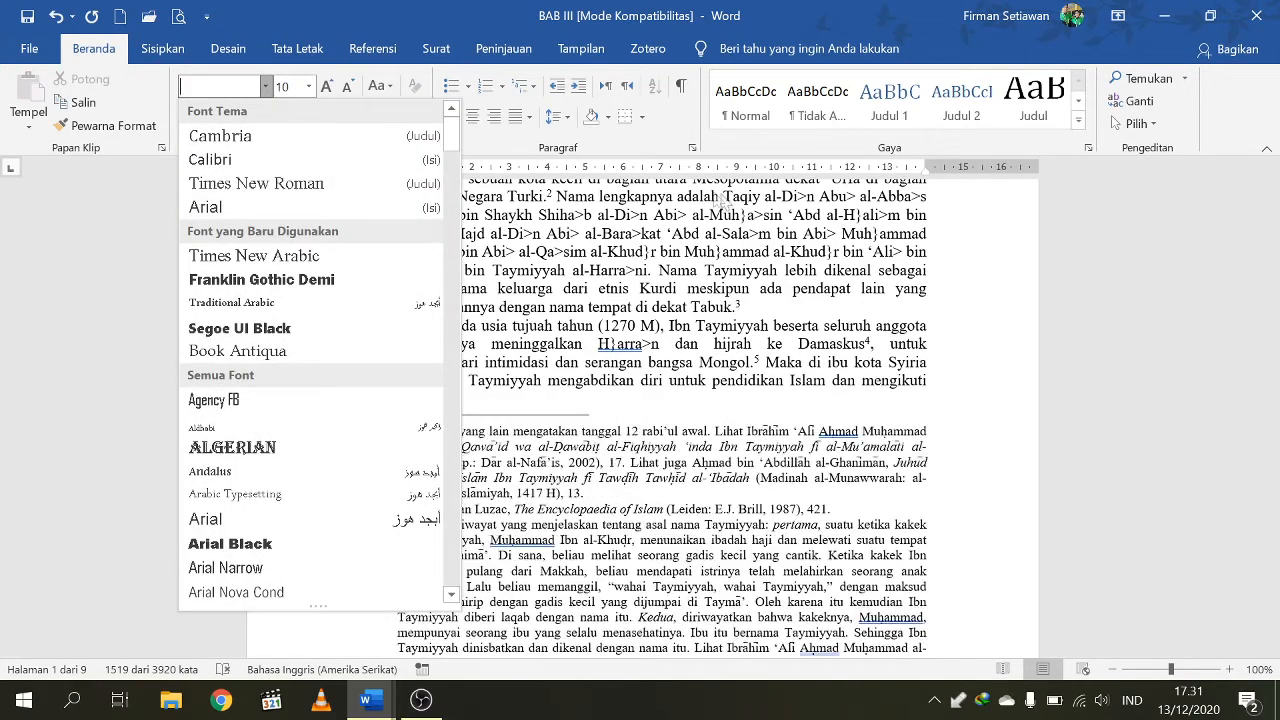
pyautogui.press('Escape')
pyautogui.click(660, 326)
pyautogui.scroll(4, 660, 326)
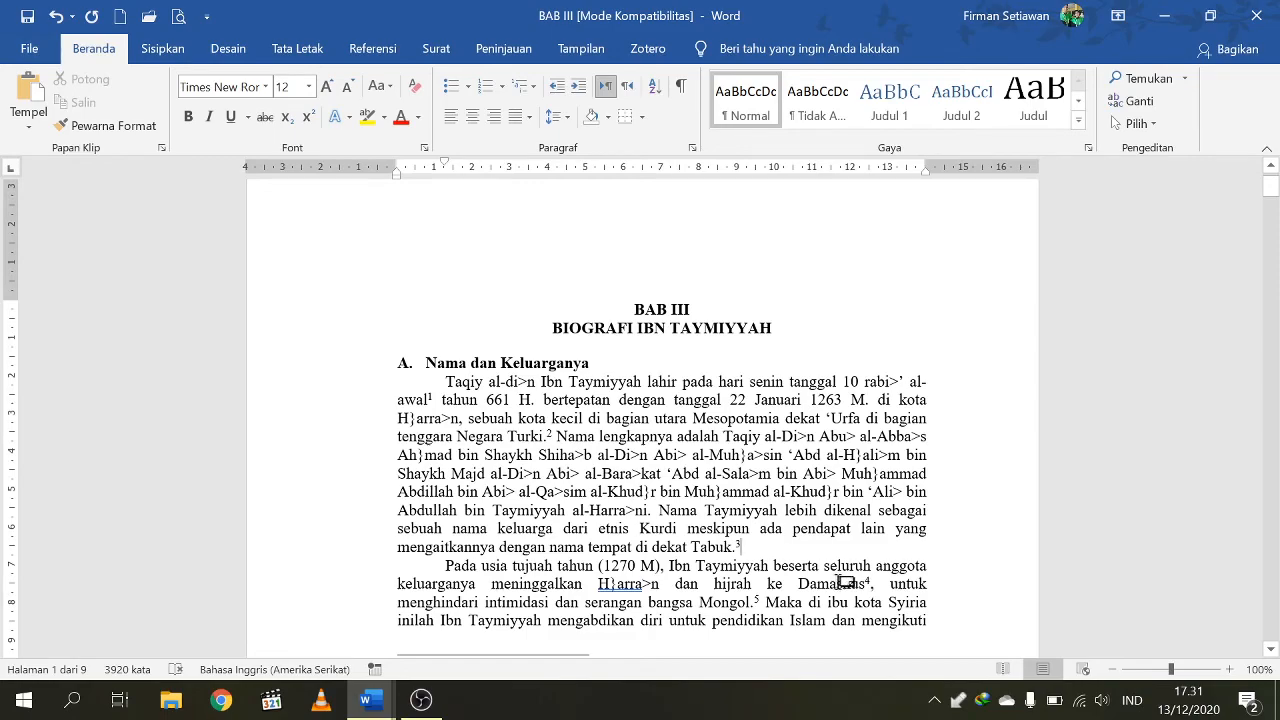
# - Look through the BAB III chapter's body text and footnotes for transliteration symbols such as > and }
pyautogui.scroll(-15, 723, 409)
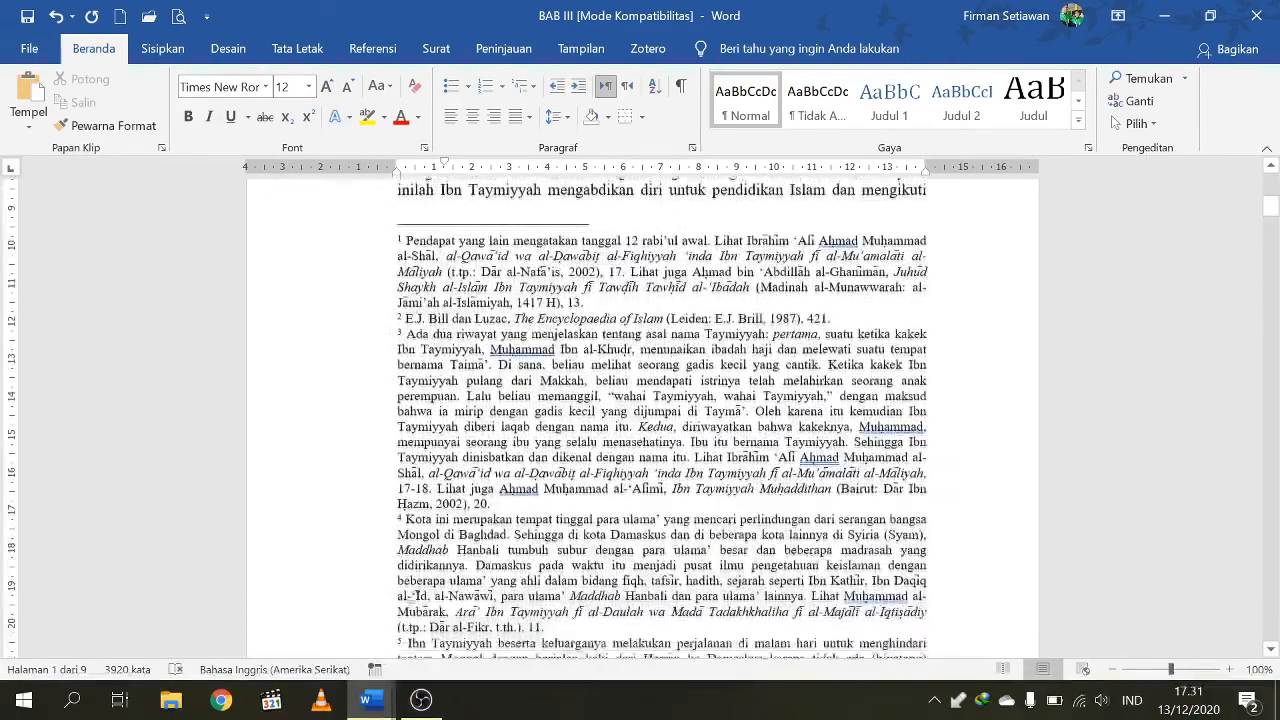
pyautogui.scroll(-1, 660, 420)
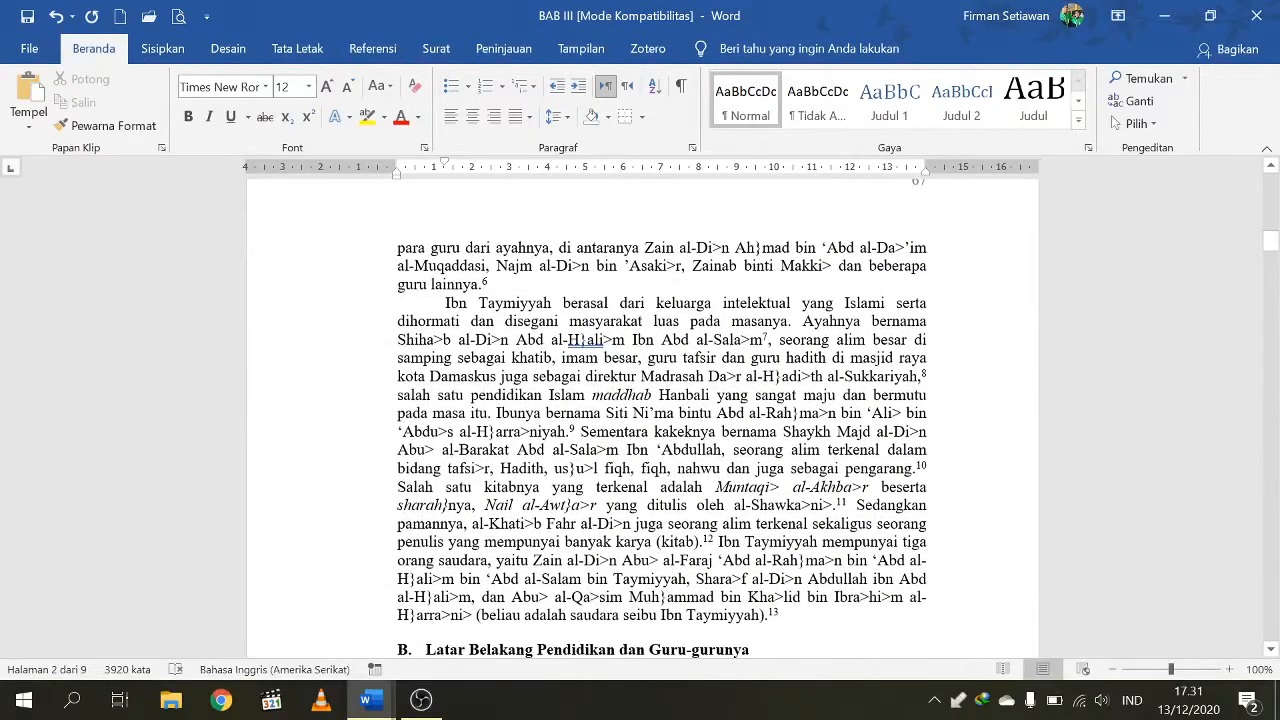
pyautogui.scroll(-2, 750, 499)
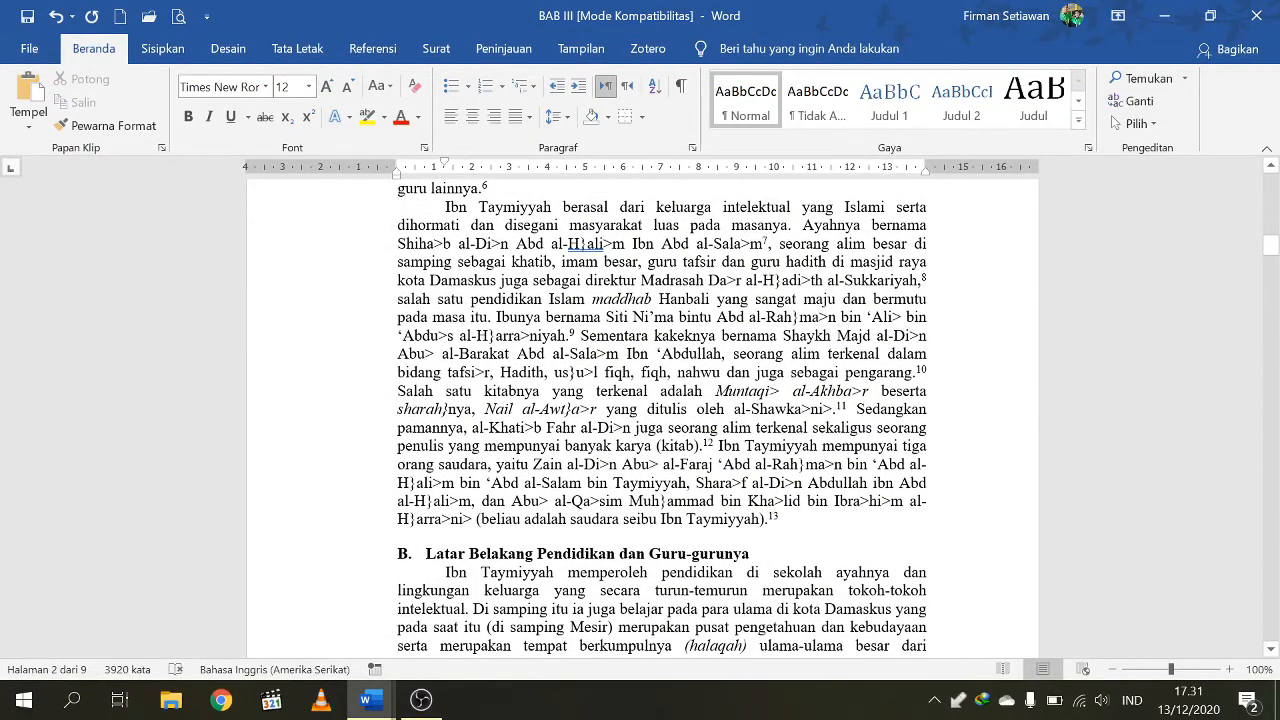
pyautogui.scroll(-8, 562, 380)
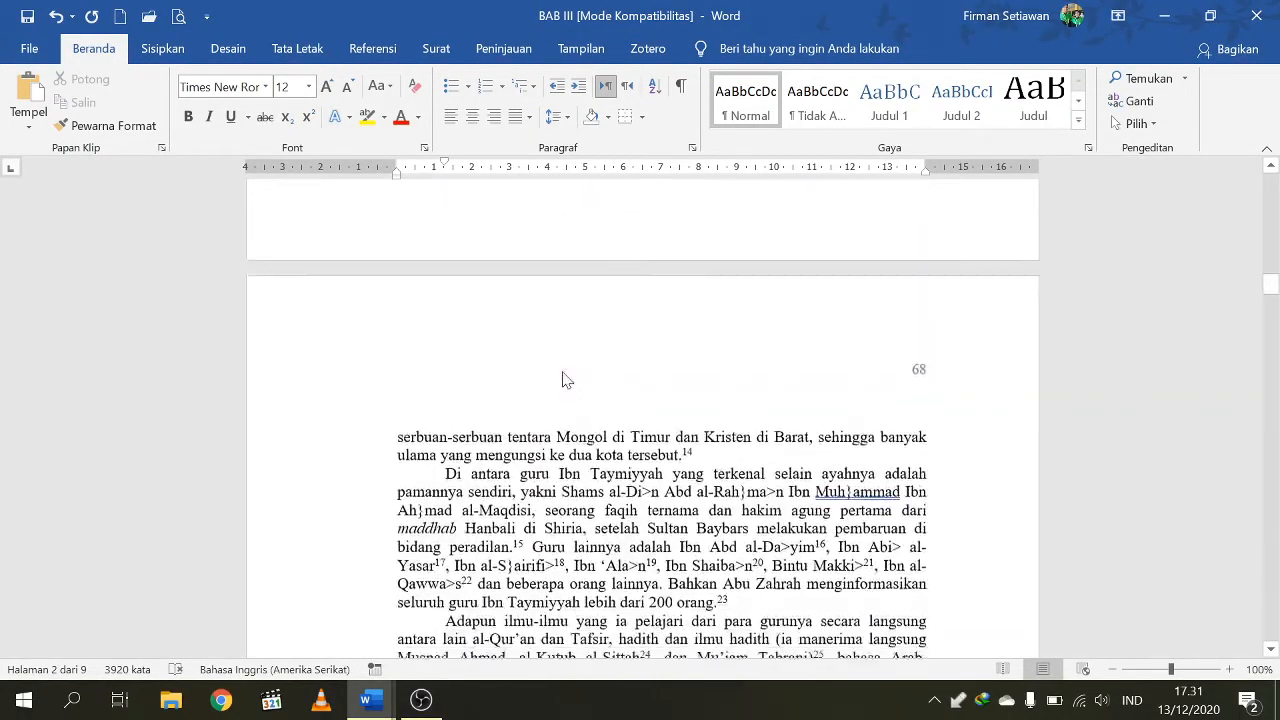
pyautogui.scroll(-15, 562, 380)
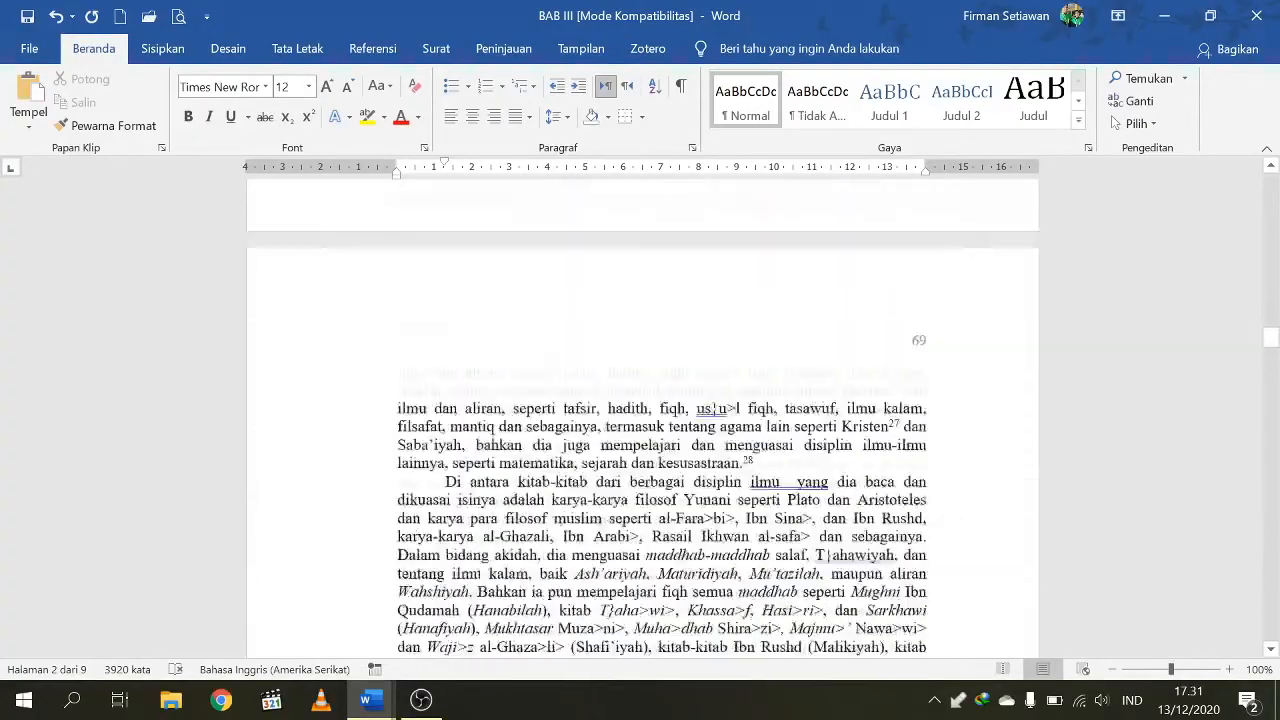
pyautogui.scroll(-9, 643, 420)
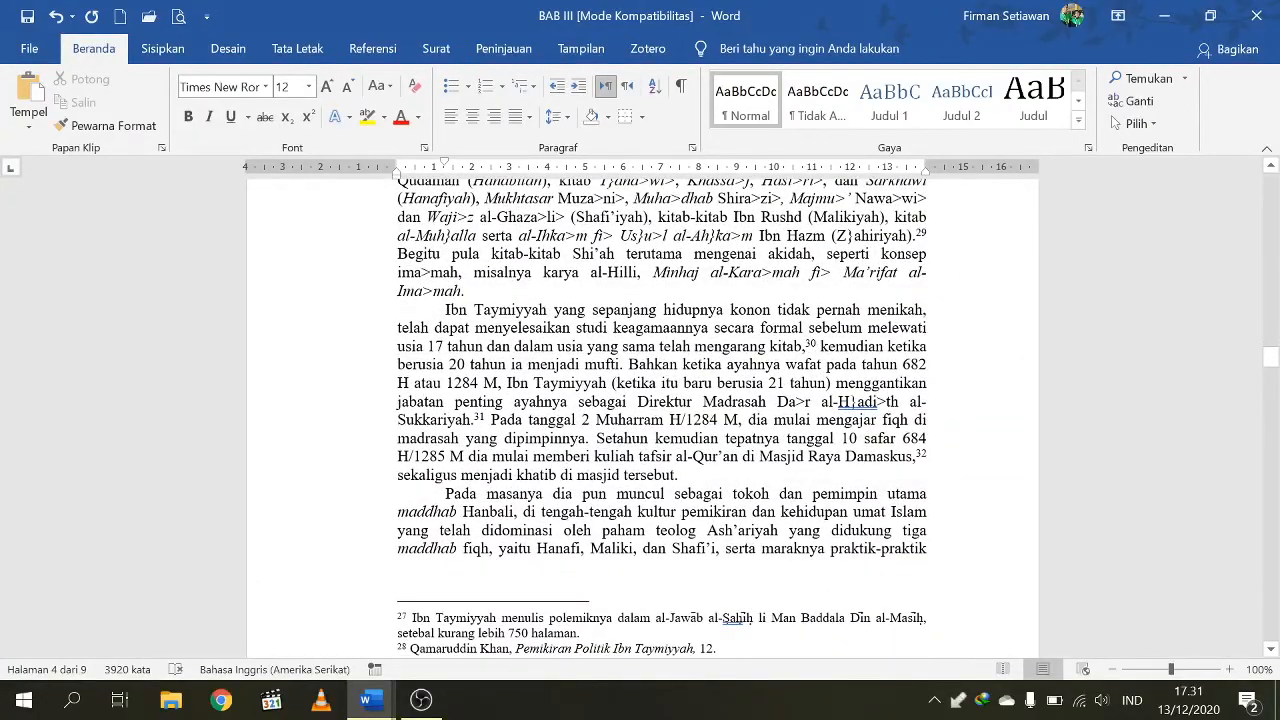
pyautogui.scroll(-20, 662, 417)
pyautogui.scroll(-3, 643, 418)
pyautogui.scroll(15, 643, 418)
pyautogui.scroll(20, 643, 418)
pyautogui.scroll(20, 662, 417)
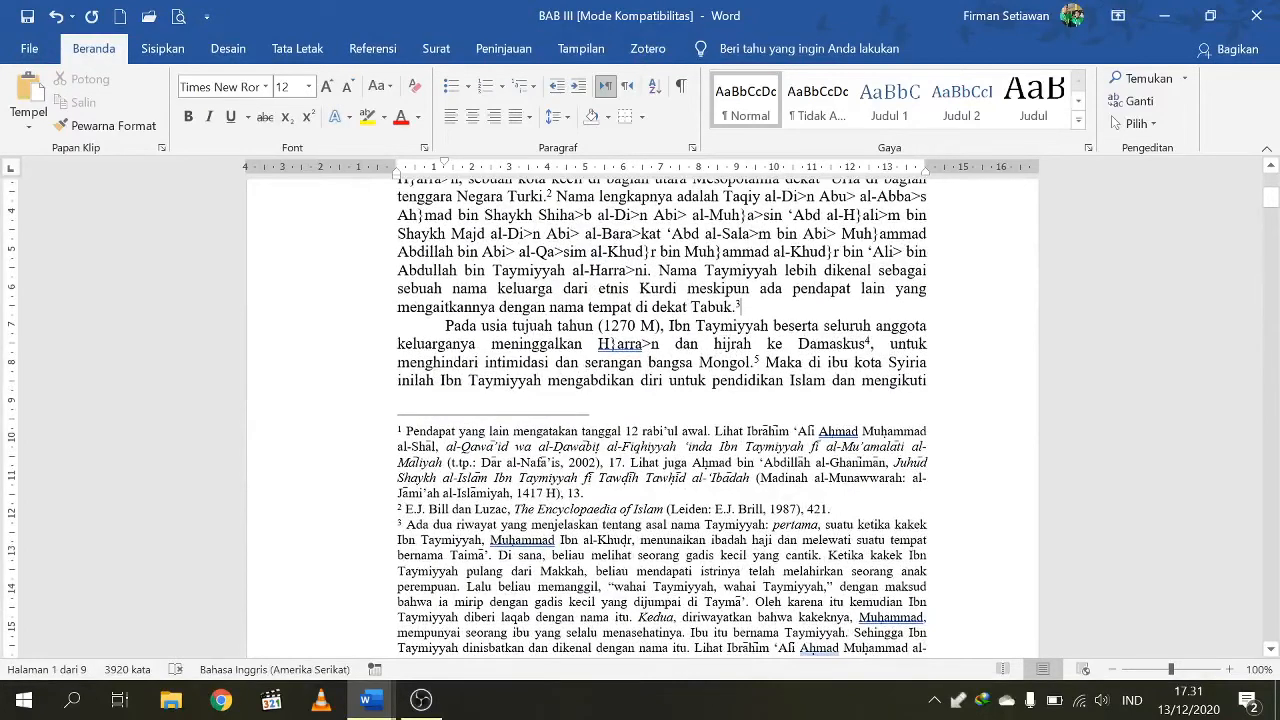
# - Set up a find and replace in BAB III that finds > and replaces it with >, with the extended options shown
pyautogui.click(1140, 103)
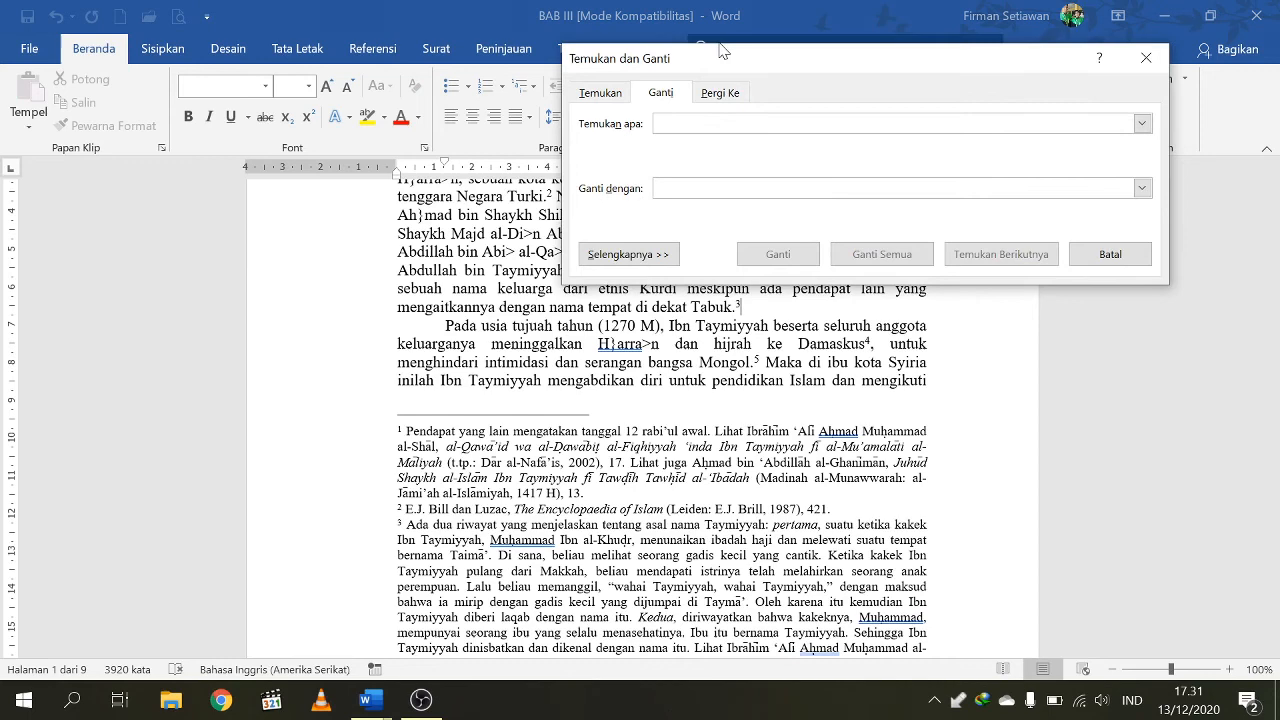
pyautogui.moveTo(720, 50); pyautogui.dragTo(634, 120)
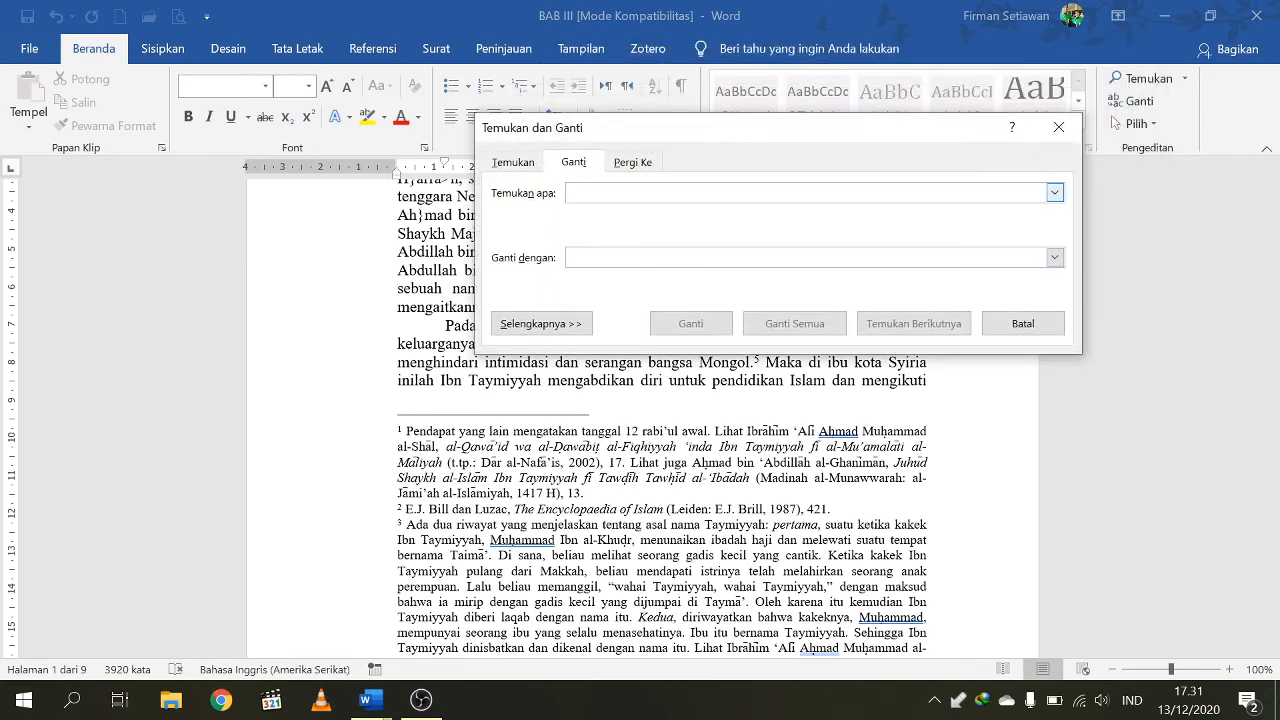
pyautogui.write('>')
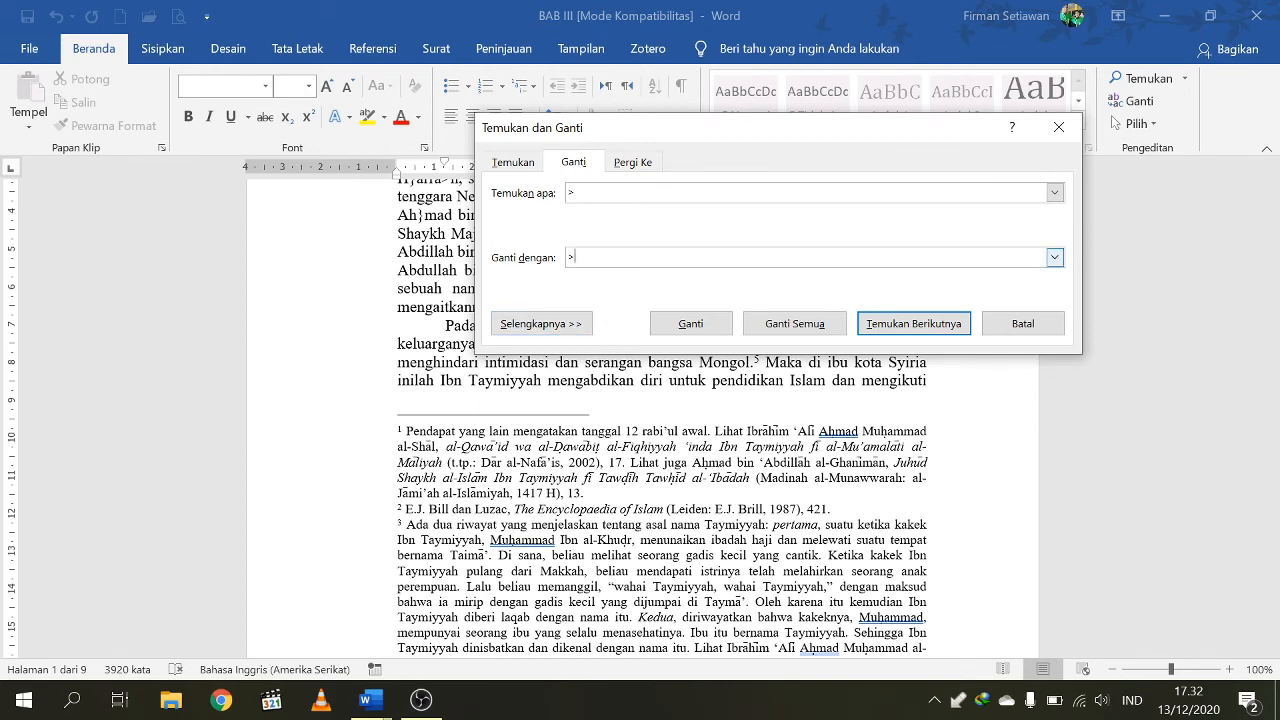
pyautogui.click(577, 331)
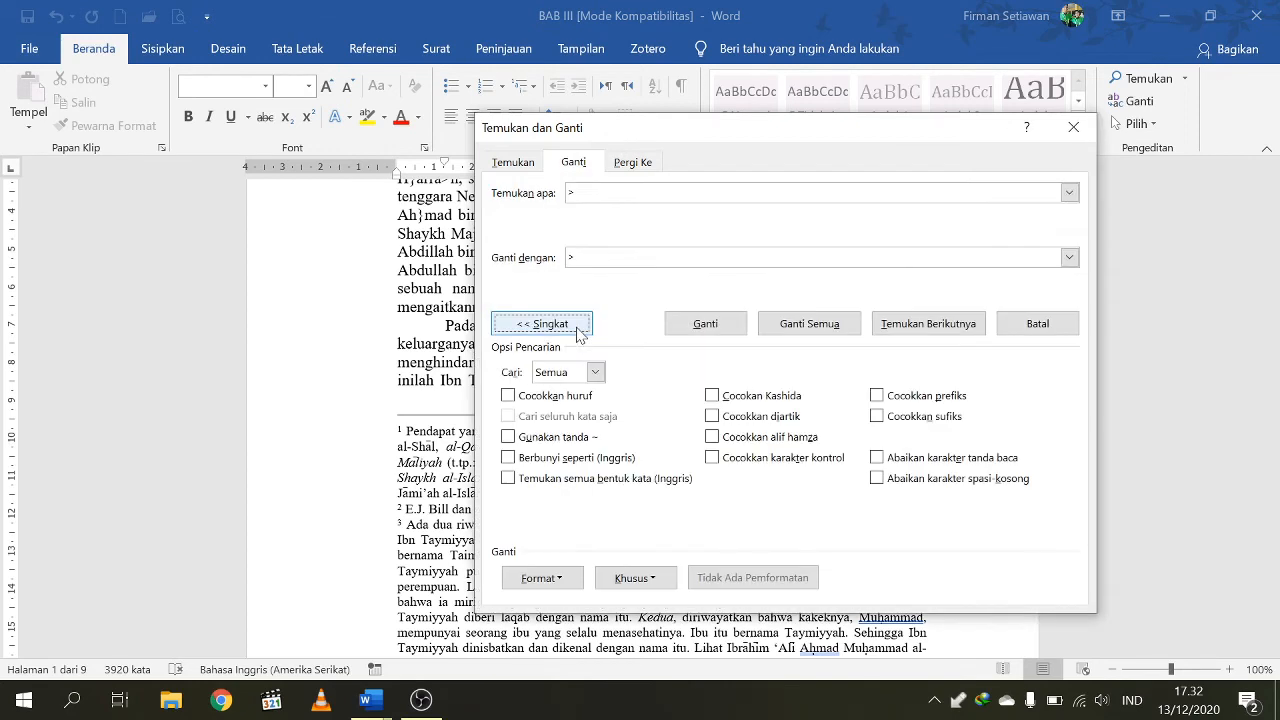
pyautogui.click(577, 257)
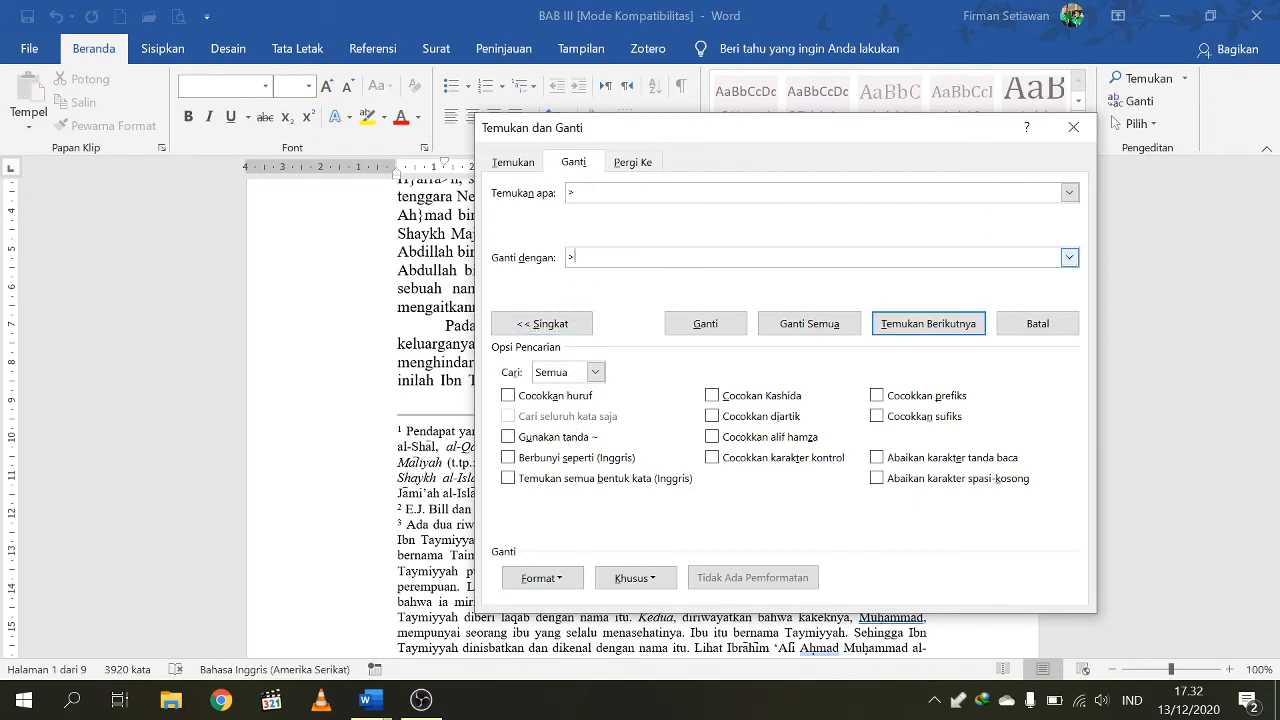
# - Set the replacement text's Latin font to Times New Arabic and replace all > symbols in the document
pyautogui.click(563, 579)
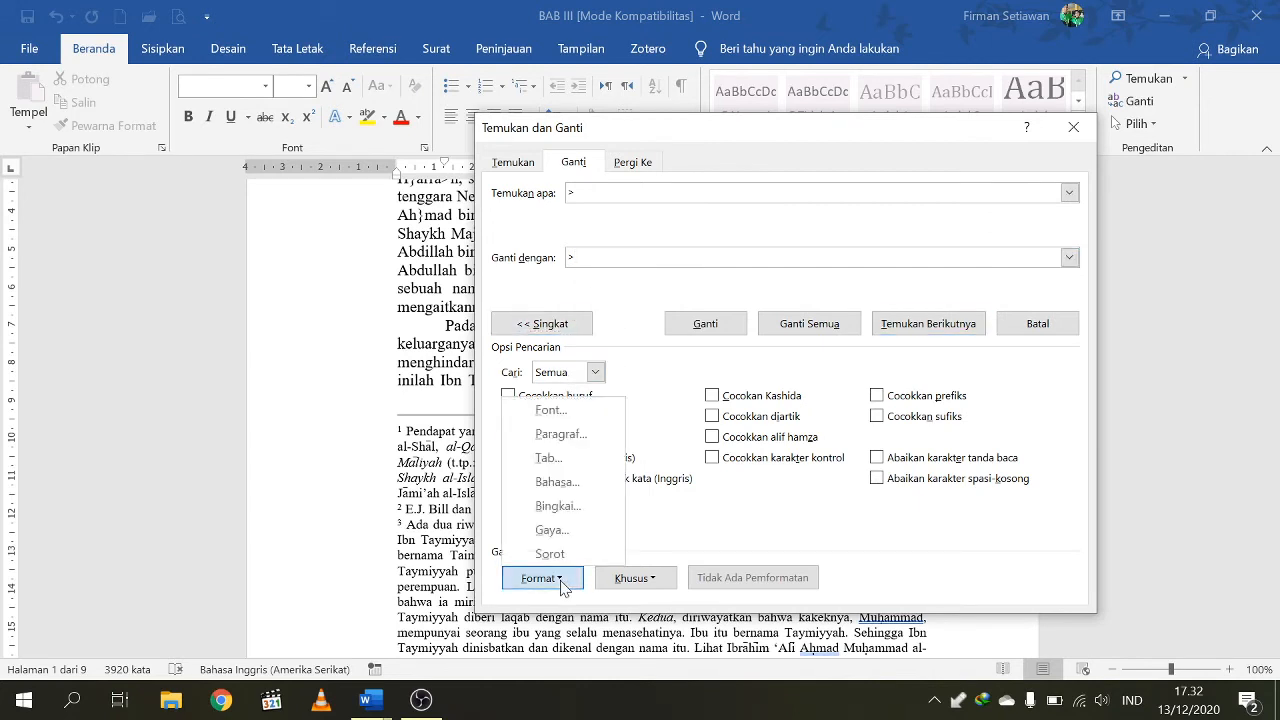
pyautogui.click(552, 412)
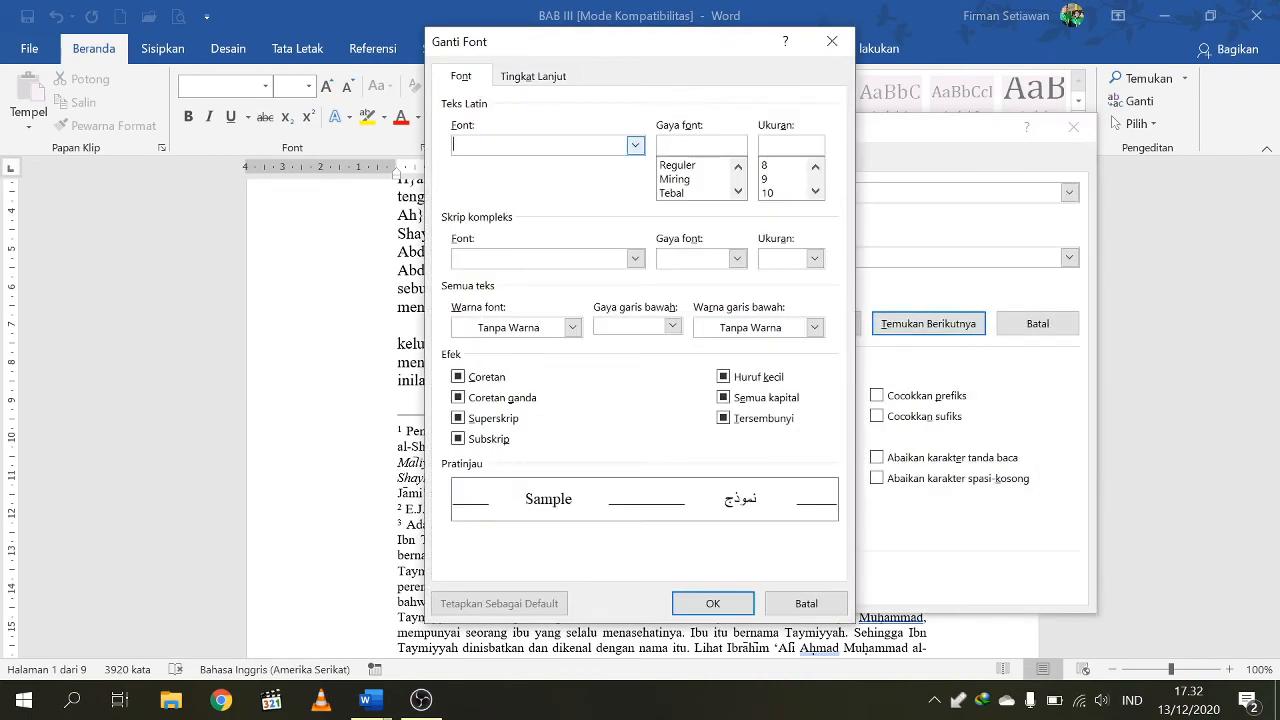
pyautogui.moveTo(523, 46); pyautogui.dragTo(246, 76)
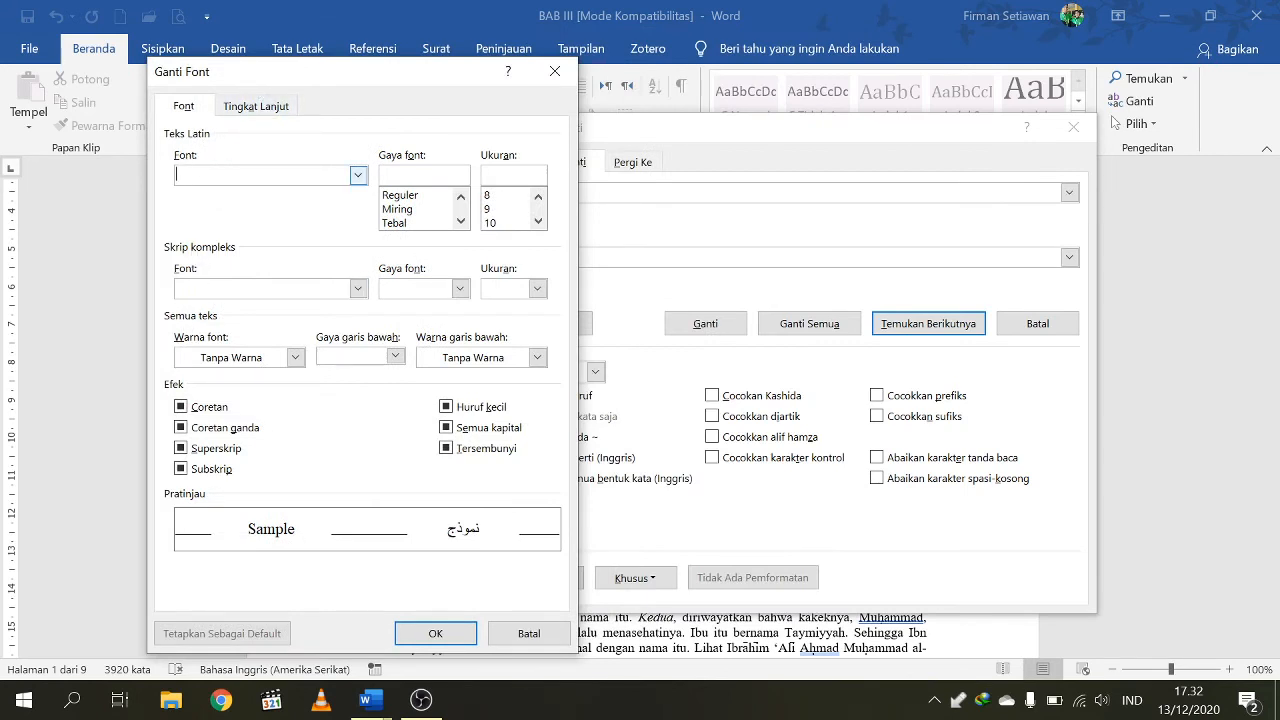
pyautogui.click(359, 177)
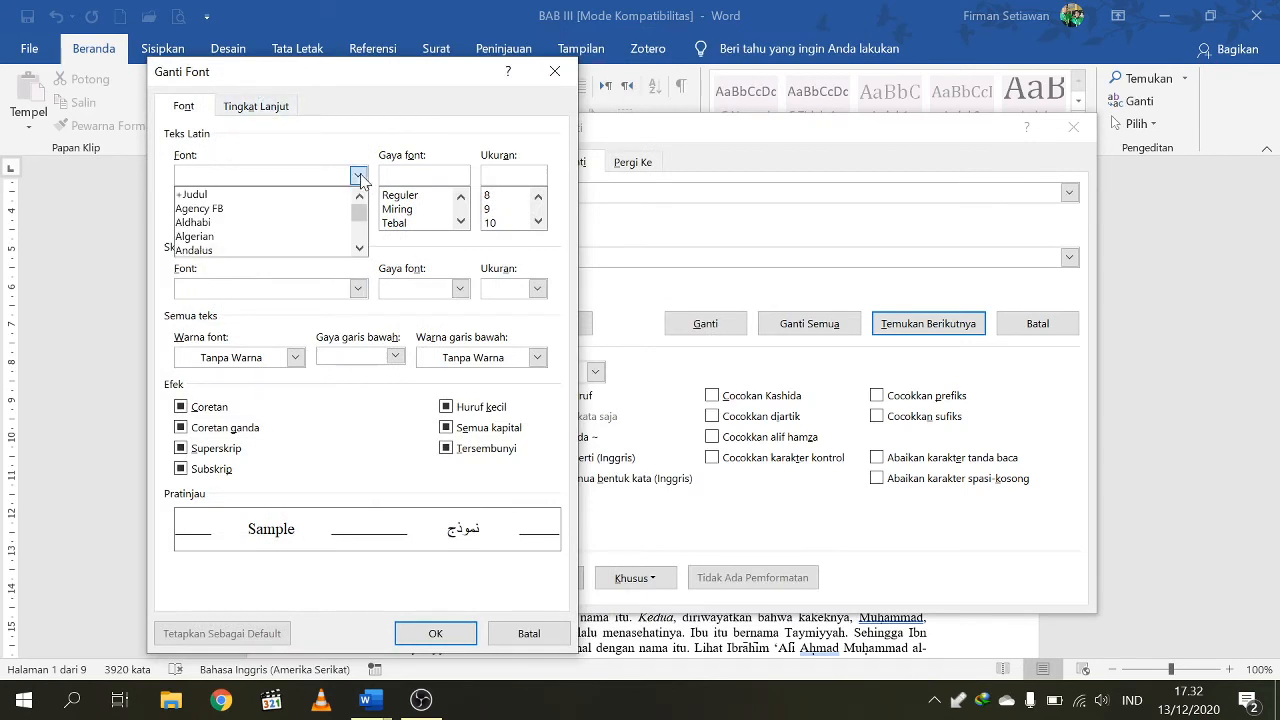
pyautogui.write('tim')
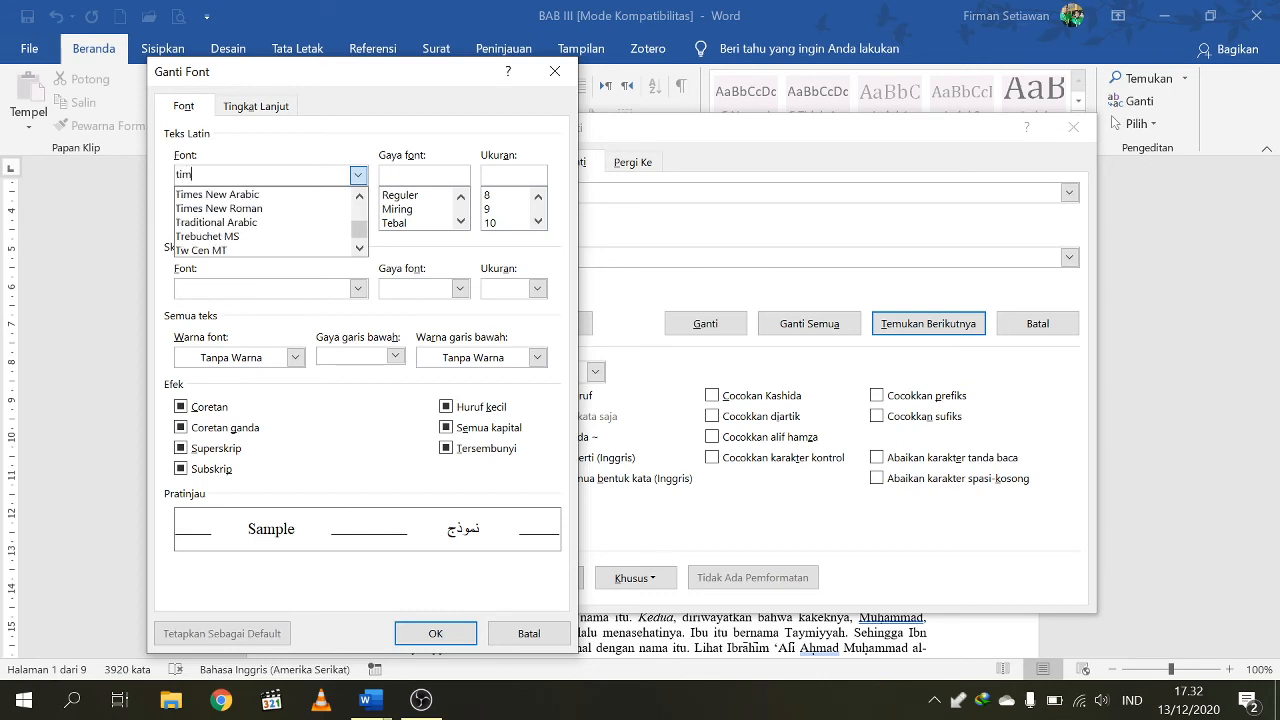
pyautogui.click(206, 195)
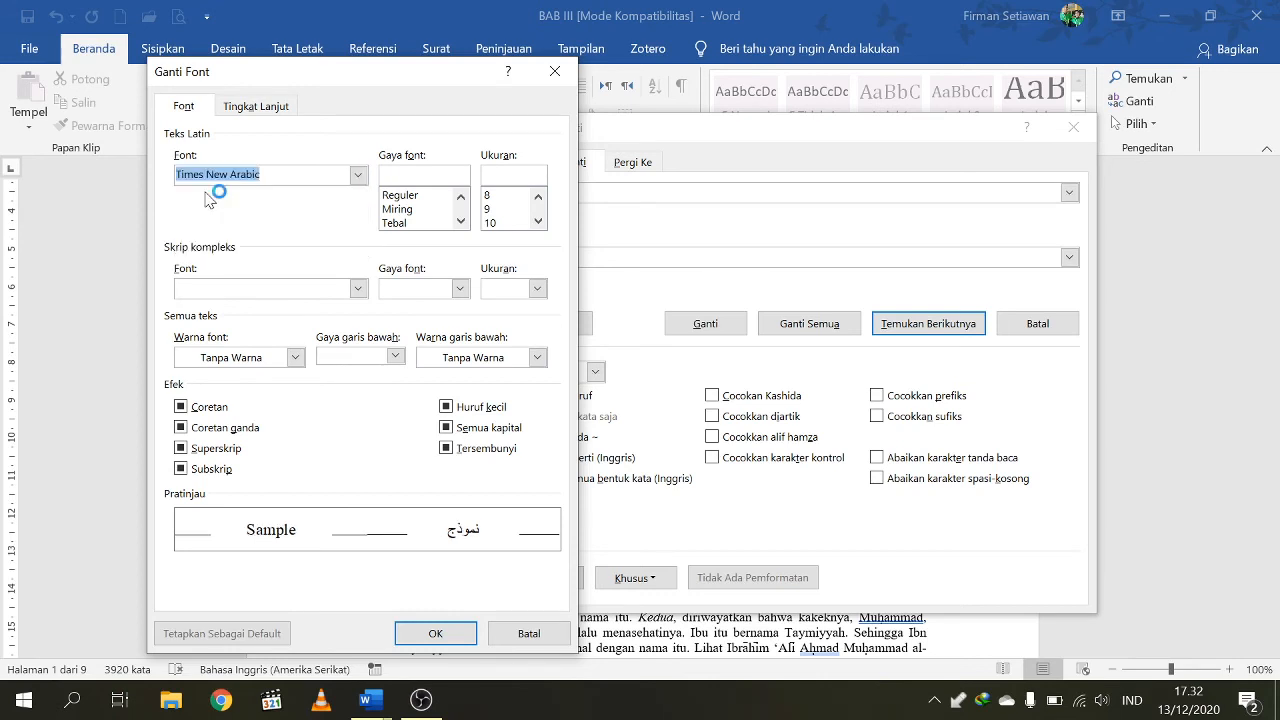
pyautogui.click(436, 634)
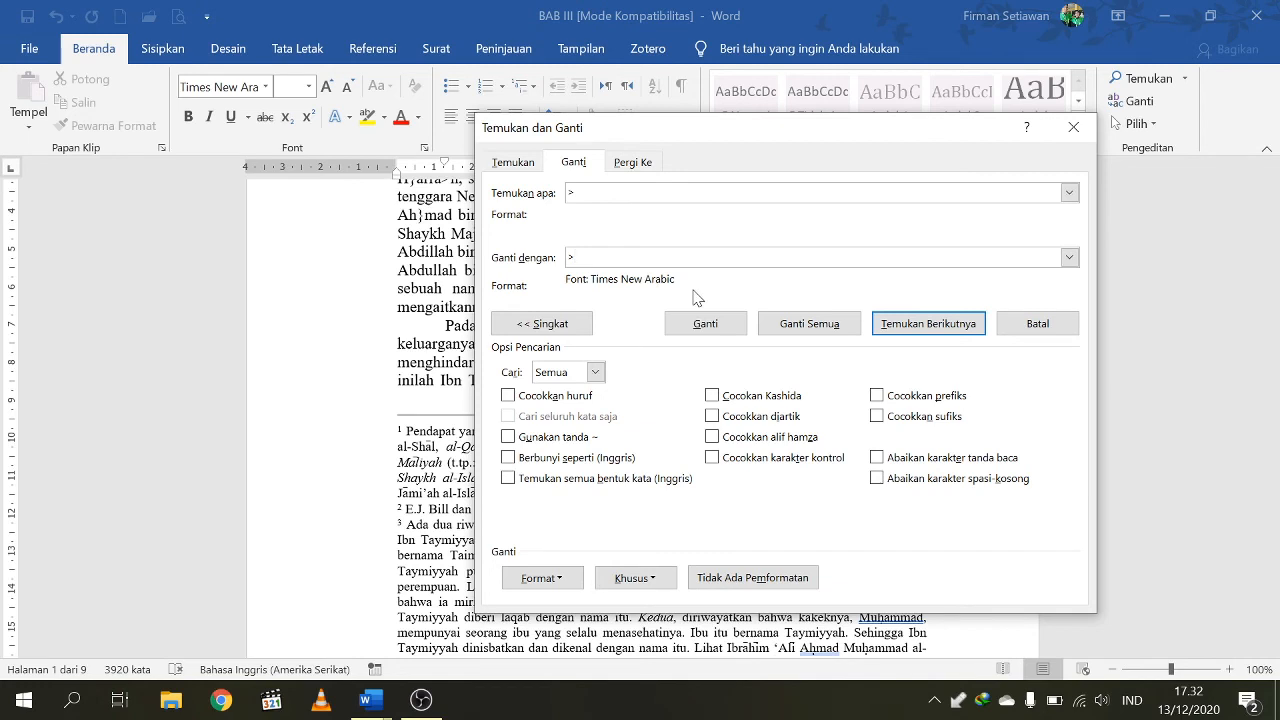
pyautogui.click(818, 326)
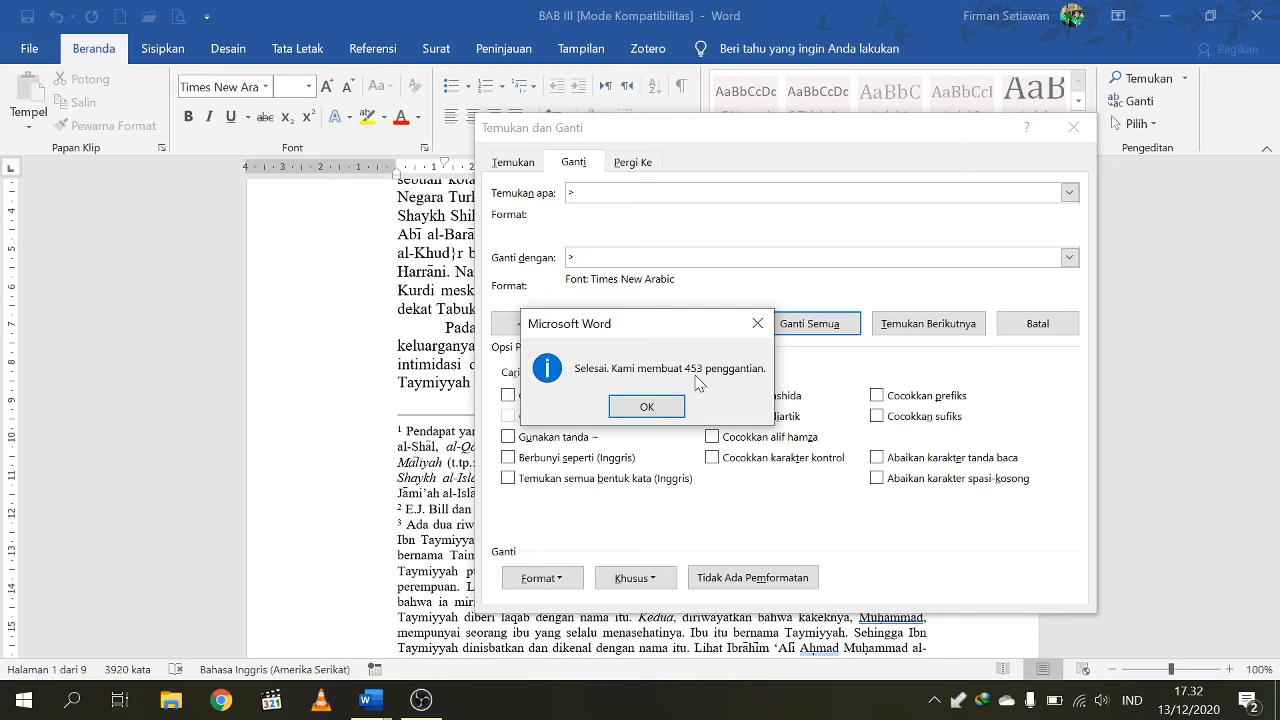
pyautogui.click(636, 410)
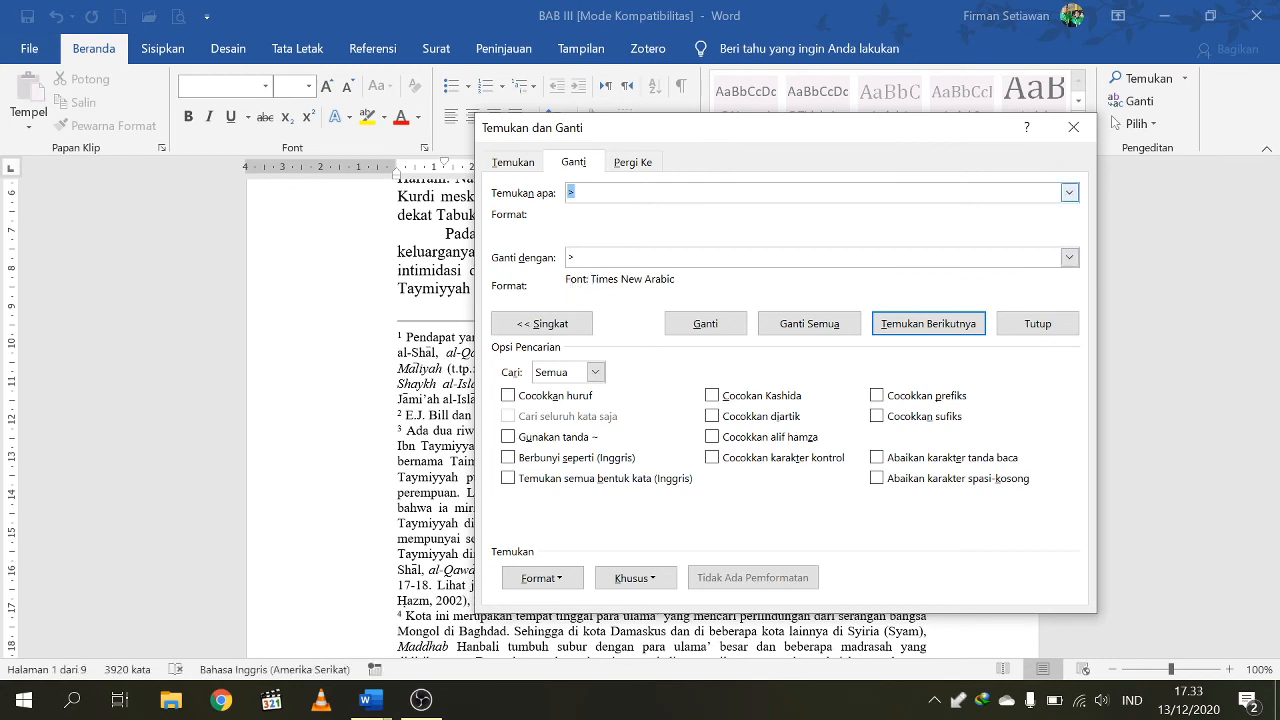
# - Replace every } with } in the Times New Arabic font throughout the document, and close Find and Replace
pyautogui.press('BackSpace')
pyautogui.press('Tab')
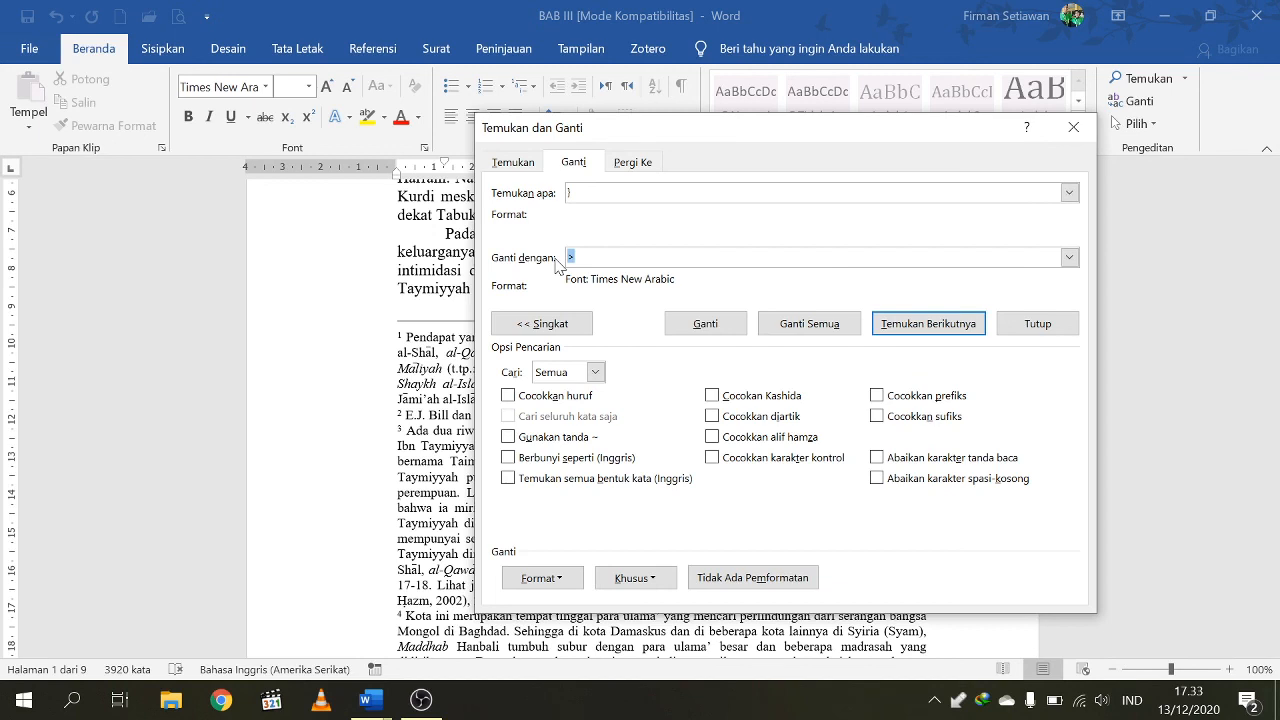
pyautogui.write('}')
pyautogui.click(812, 328)
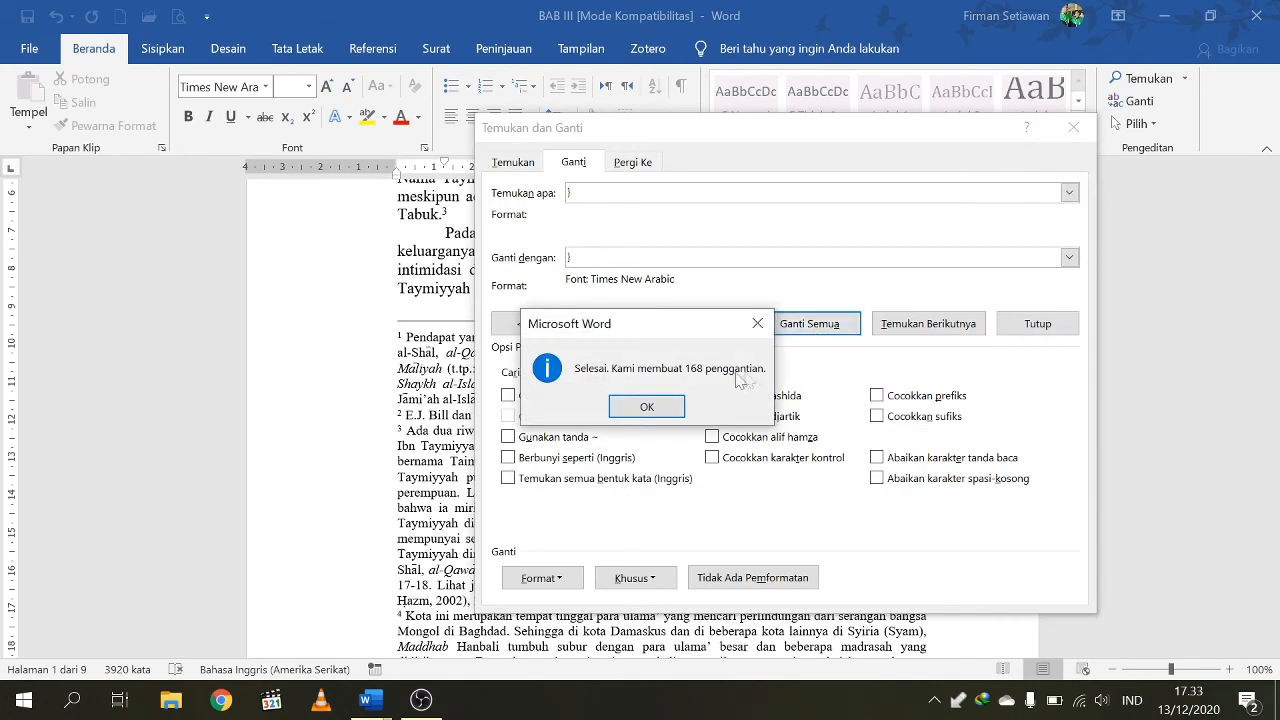
pyautogui.click(658, 406)
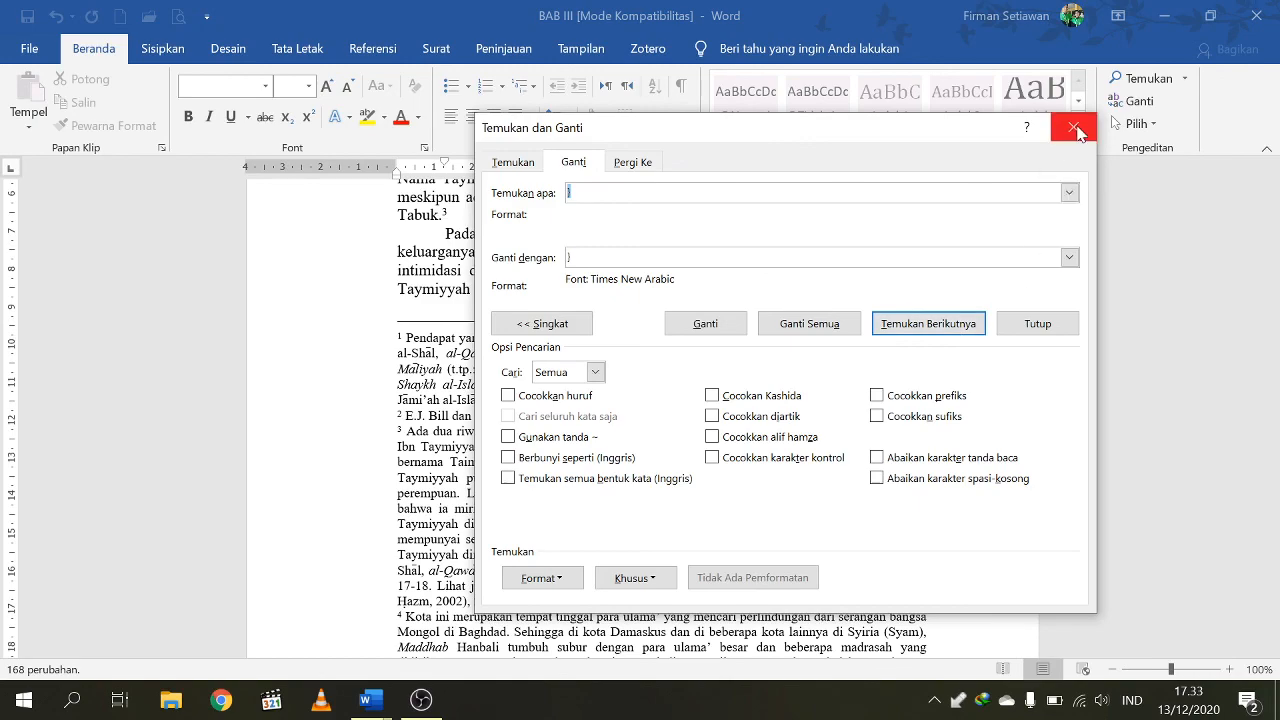
pyautogui.click(1076, 130)
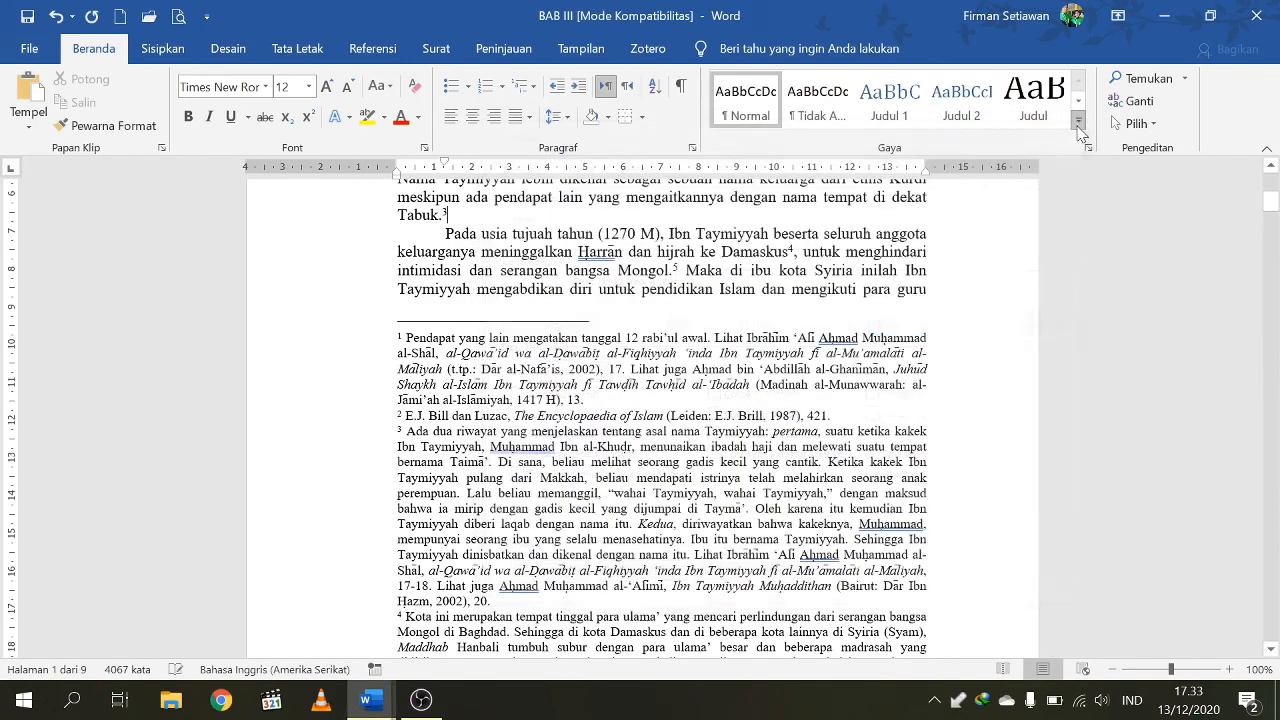
# - Check the converted transliteration diacritics in the body text and footnotes from the chapter's beginning onward
pyautogui.scroll(5, 642, 418)
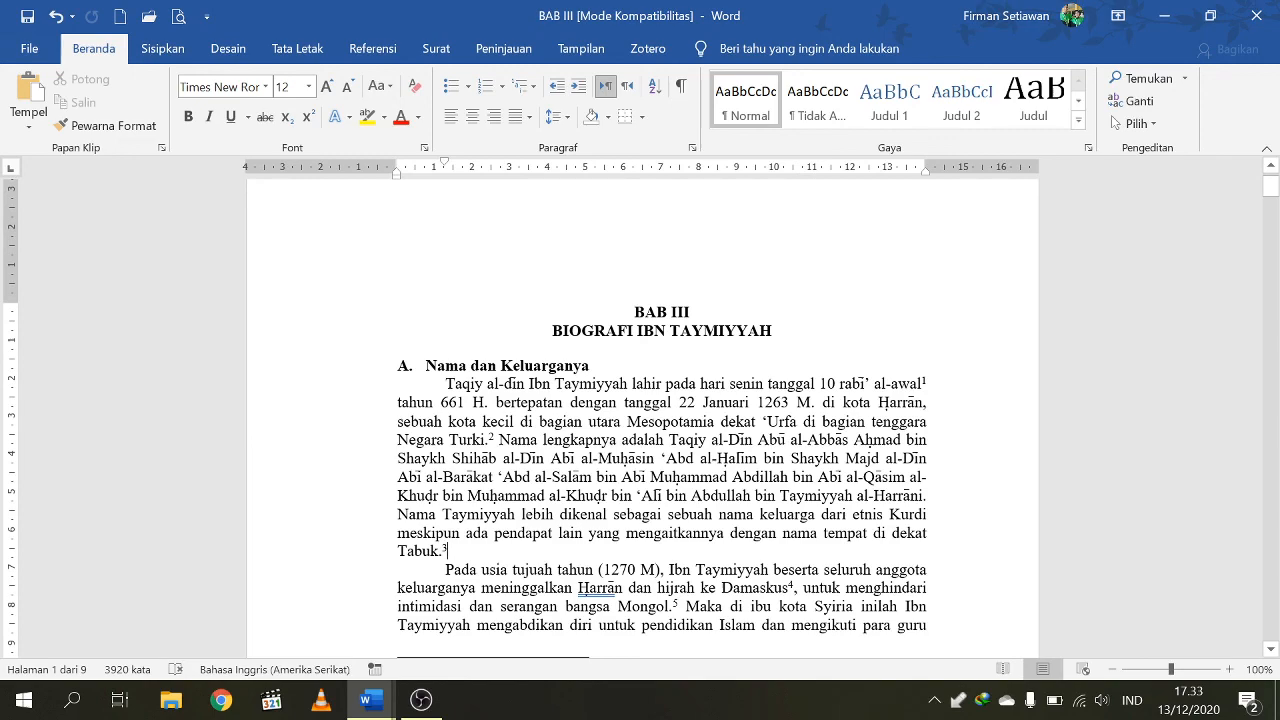
pyautogui.scroll(-3, 783, 435)
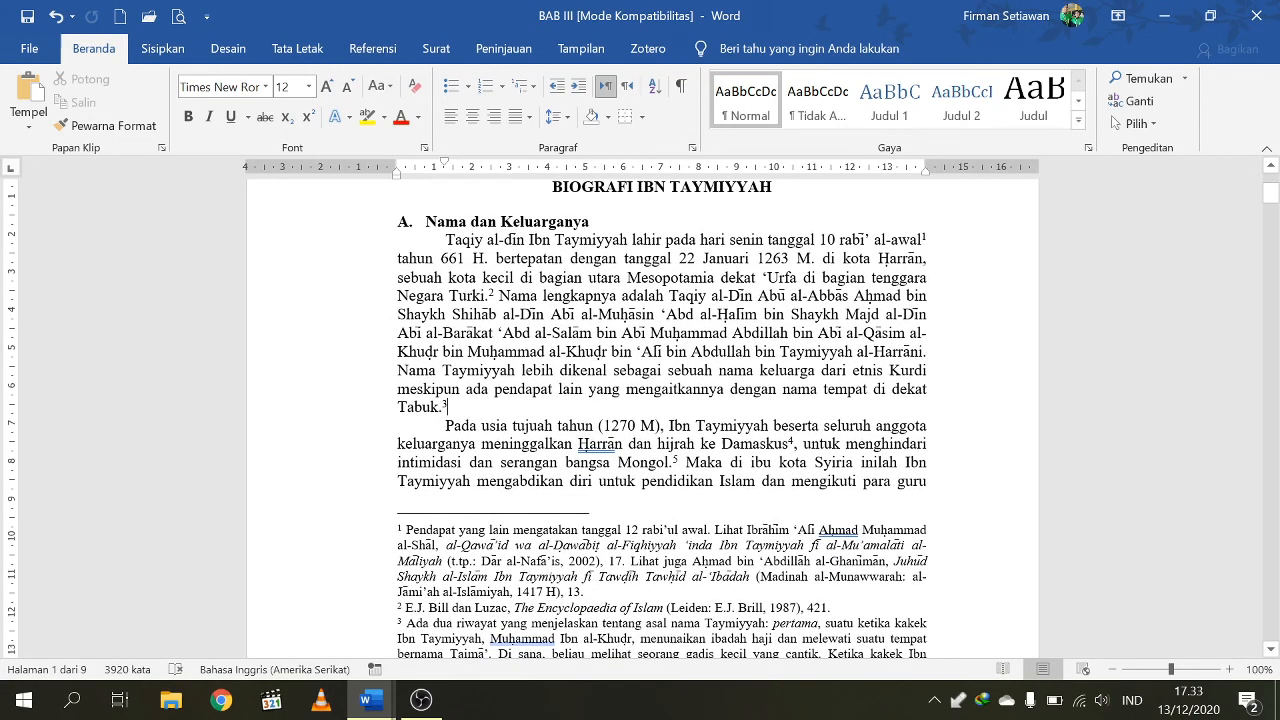
pyautogui.scroll(-15, 660, 420)
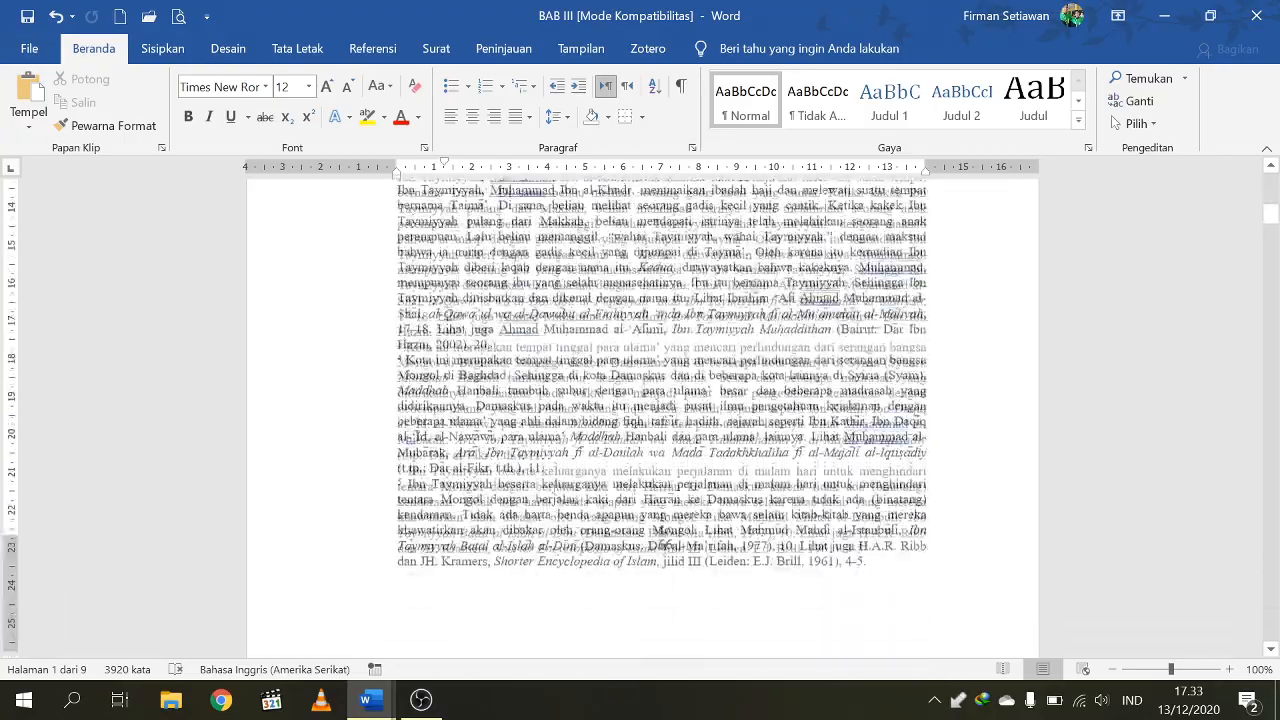